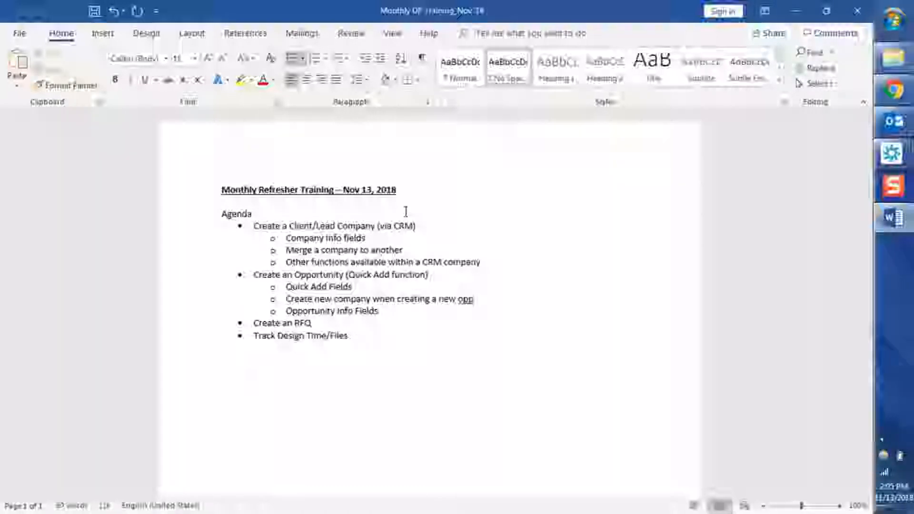
pyautogui.press('Down')
pyautogui.press('Down')
pyautogui.press('Down')
pyautogui.press('Down')
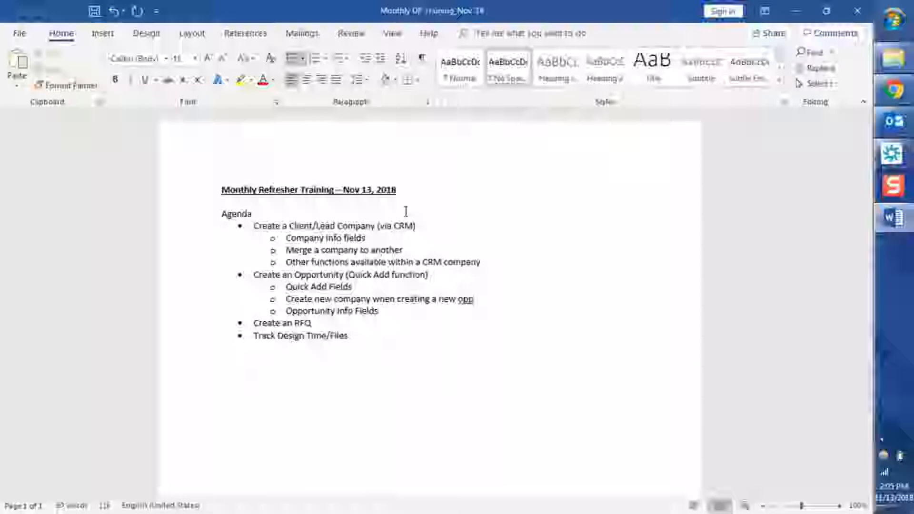
pyautogui.press('Down')
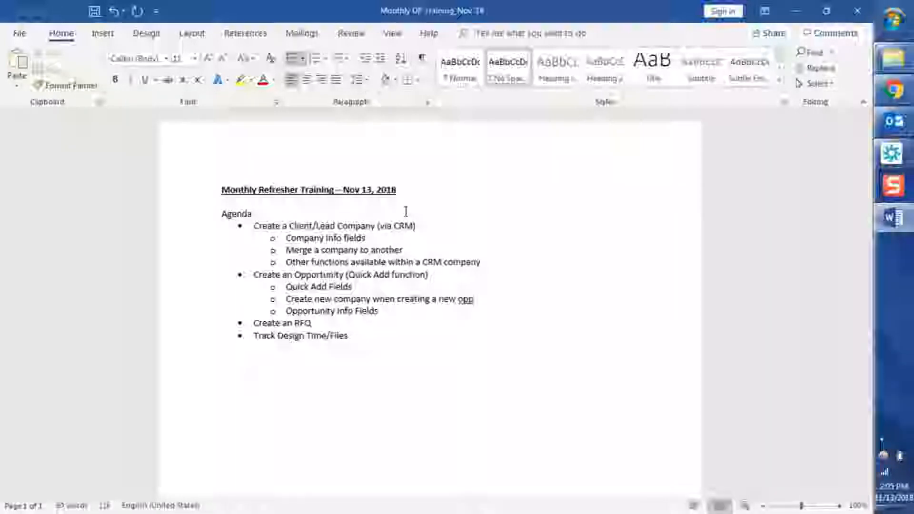
# Switch to the Kinetech portal in Chrome and open the CRM company list
pyautogui.hotkey('alt', 'Tab')
pyautogui.hotkey('alt', 'Tab')
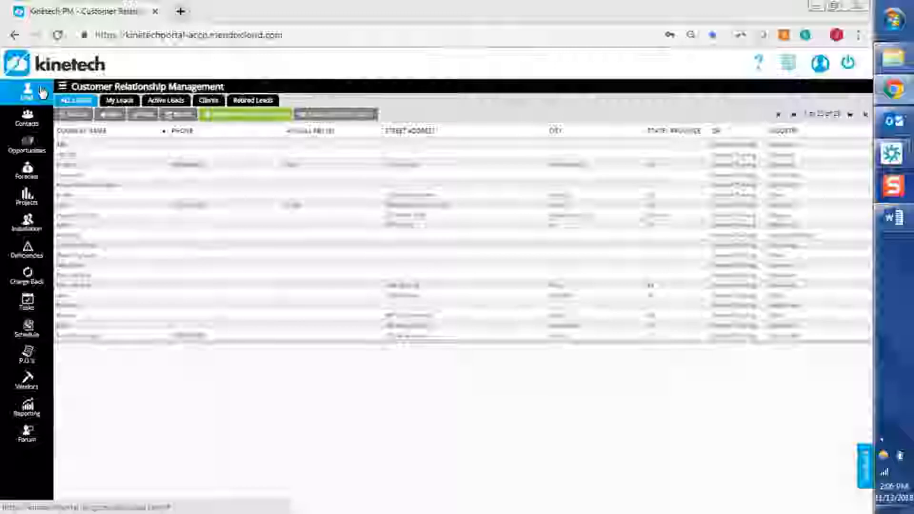
pyautogui.click(41, 208)
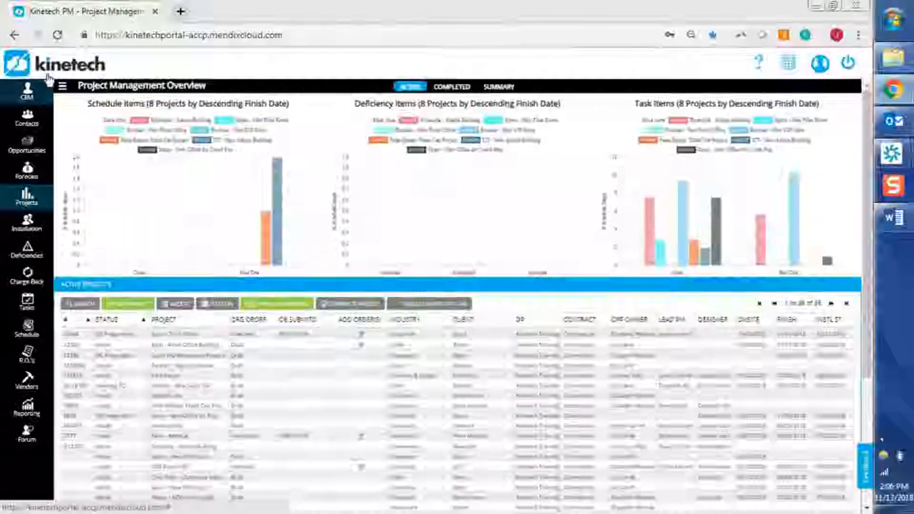
pyautogui.click(47, 86)
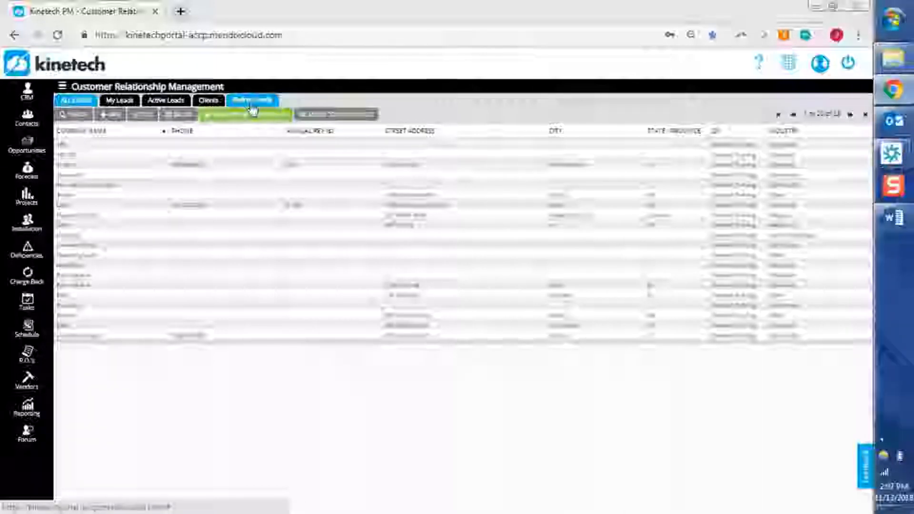
# Create a new CRM company, filling in only its name and industry, and save it
pyautogui.click(111, 115)
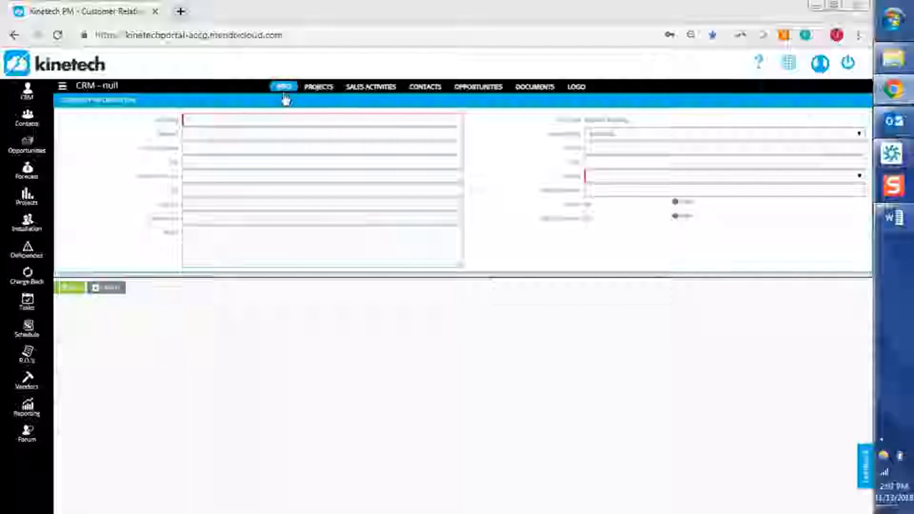
pyautogui.click(236, 120)
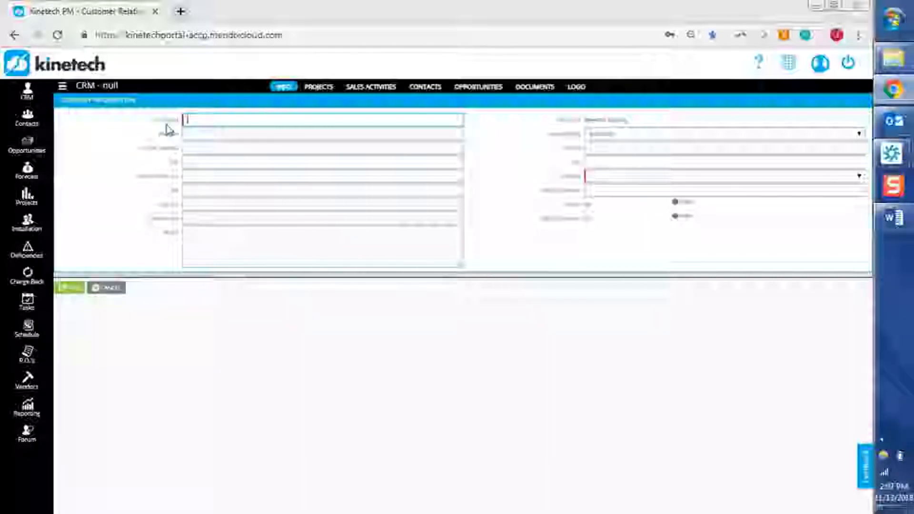
pyautogui.write('test')
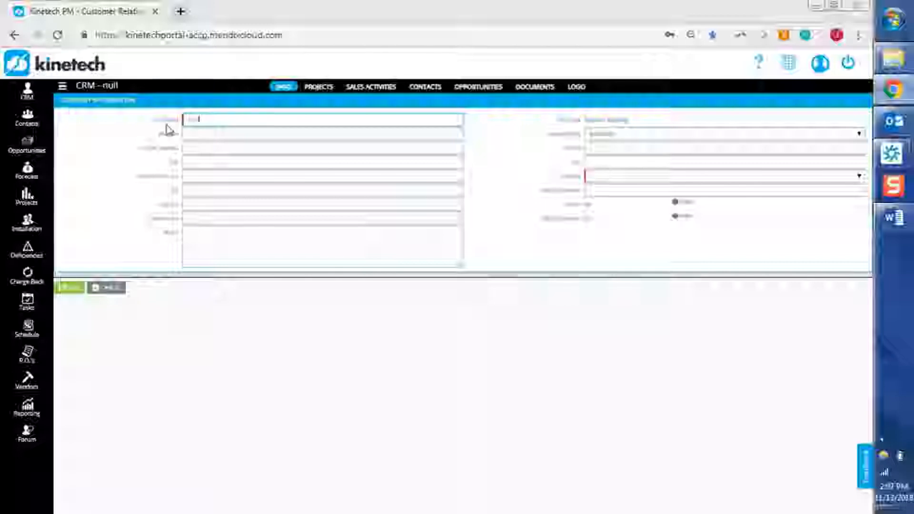
pyautogui.write(' company')
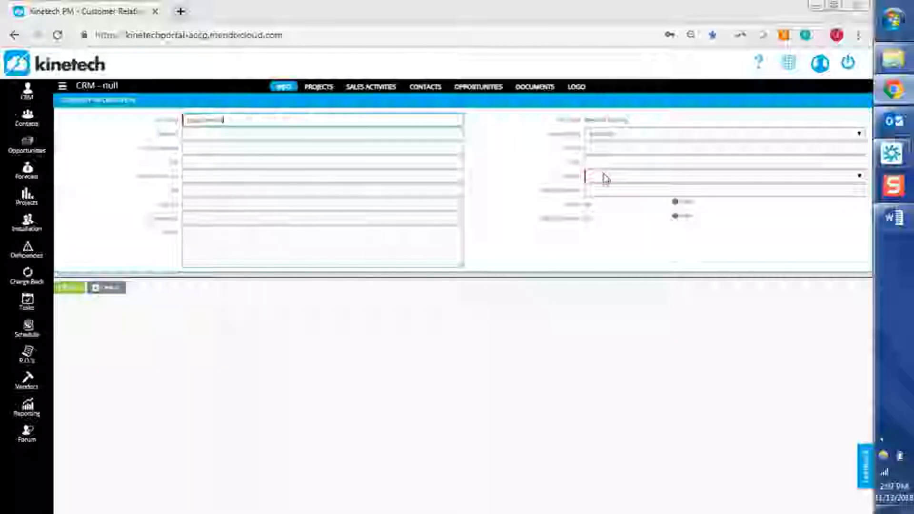
pyautogui.click(605, 178)
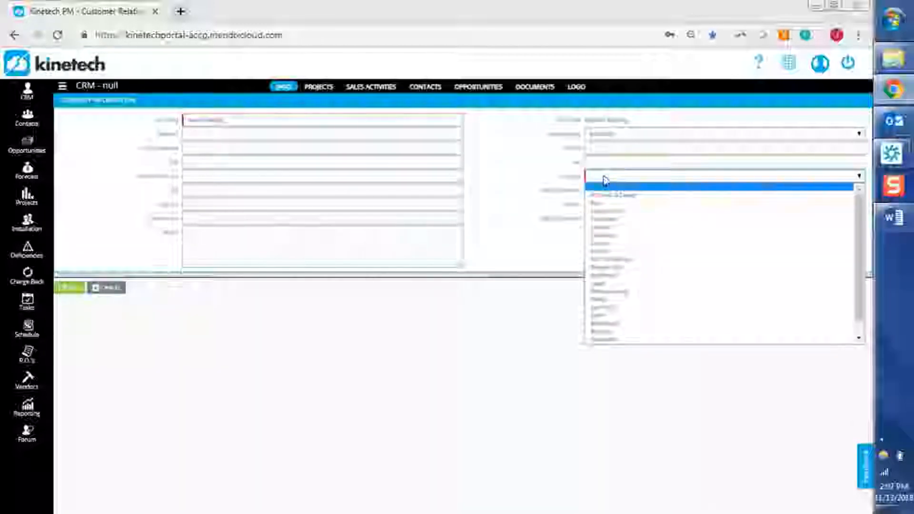
pyautogui.click(624, 219)
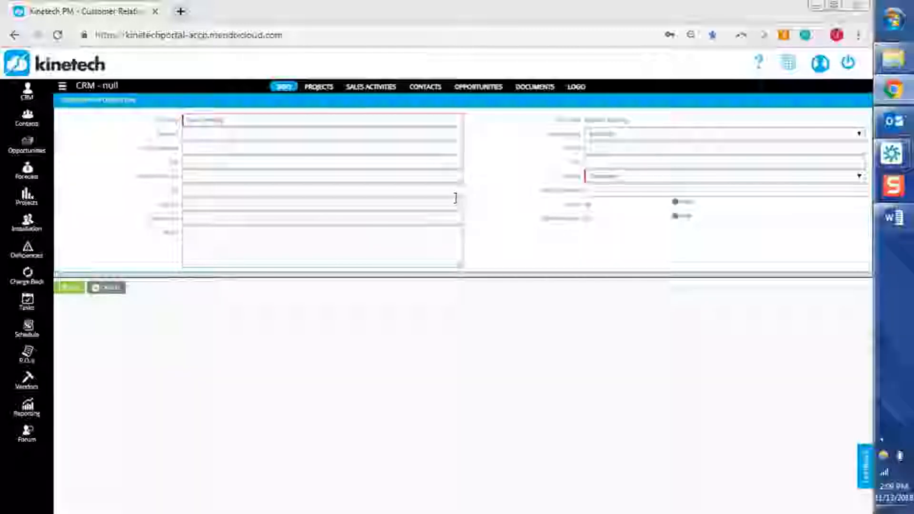
pyautogui.click(77, 297)
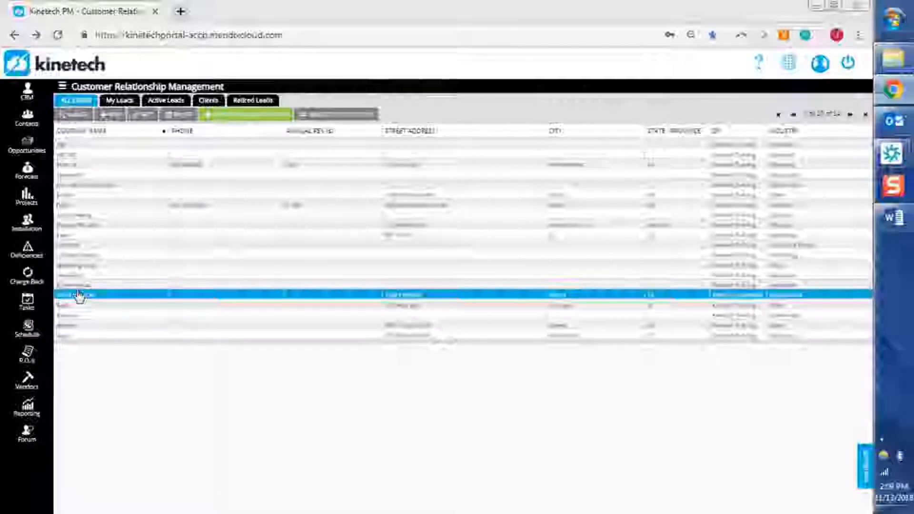
# Merge the newly added company into Coors, confirm the merge and return to the CRM company list
pyautogui.click(107, 218)
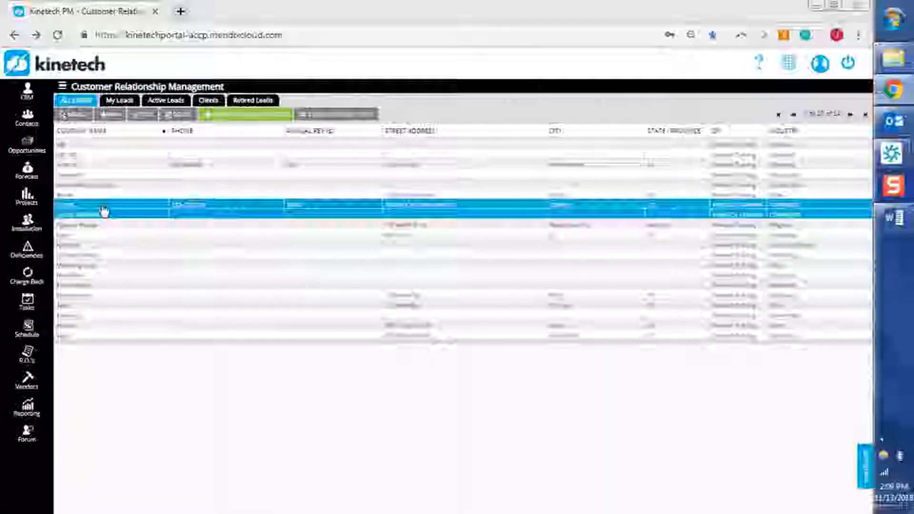
pyautogui.click(330, 115)
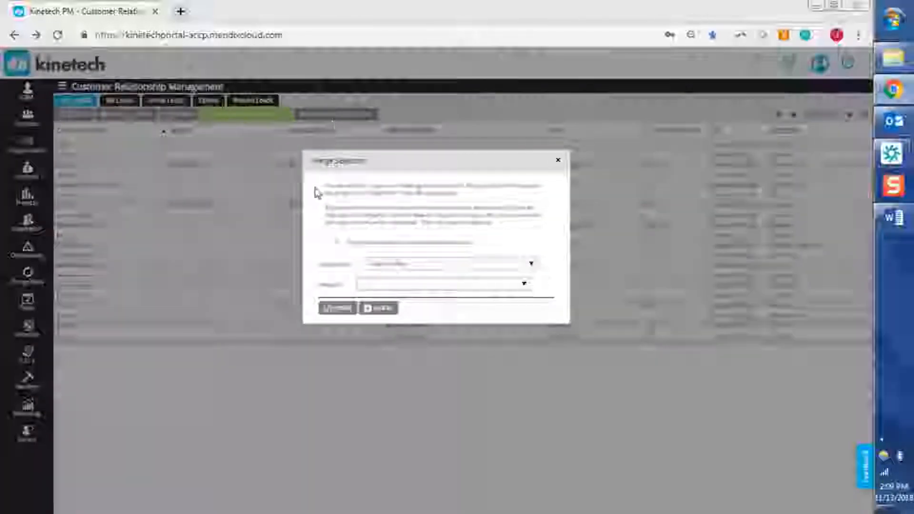
pyautogui.click(383, 286)
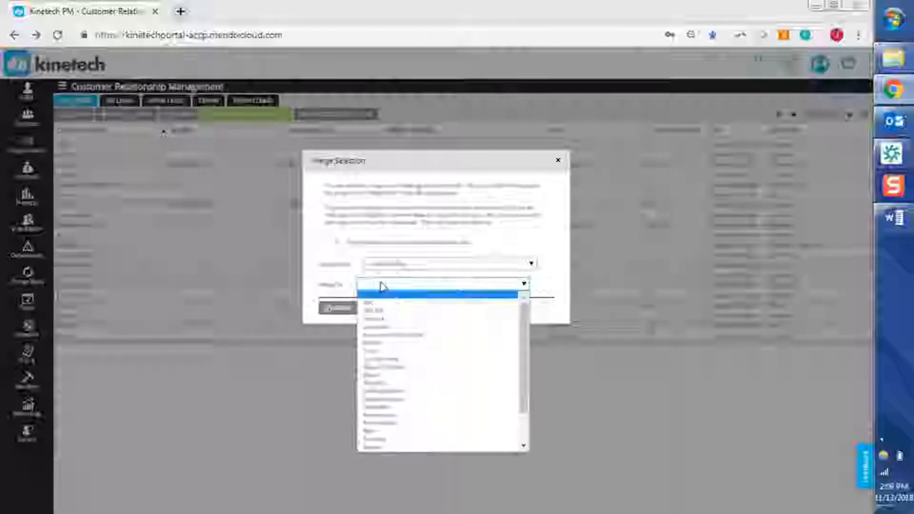
pyautogui.click(385, 352)
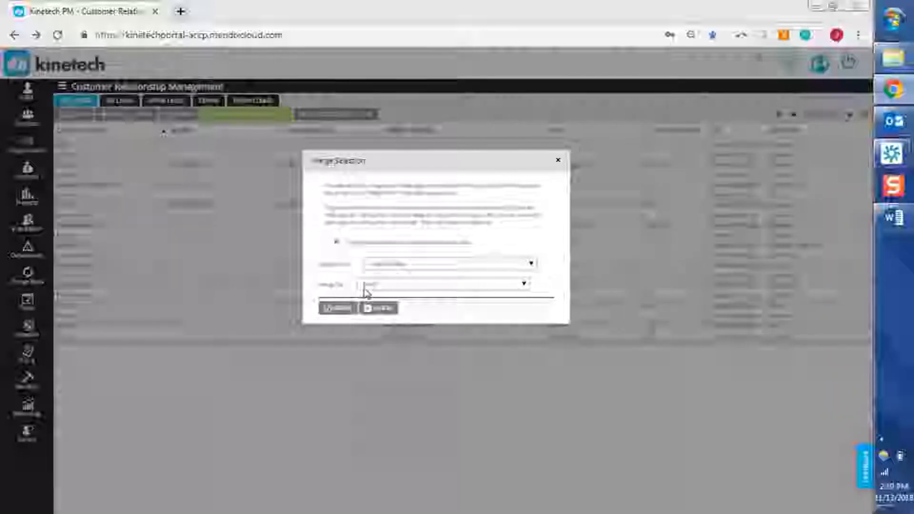
pyautogui.click(338, 309)
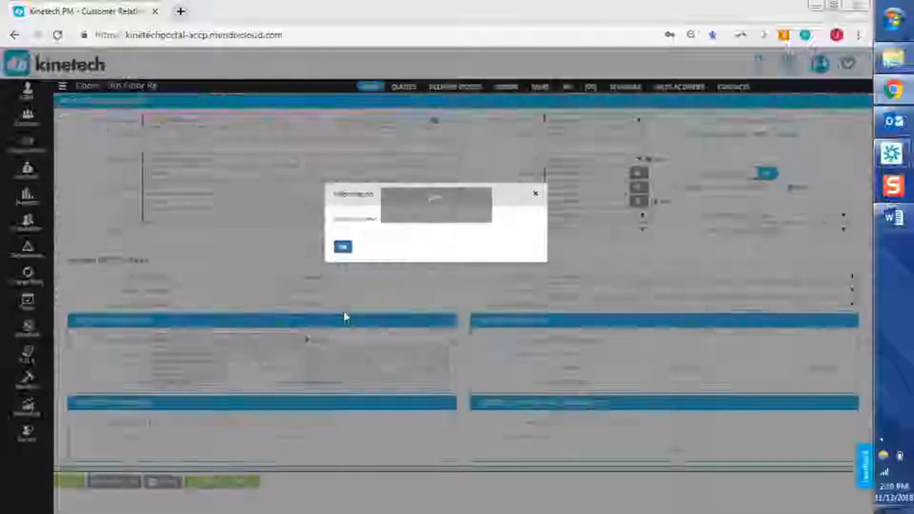
pyautogui.click(344, 250)
pyautogui.click(34, 100)
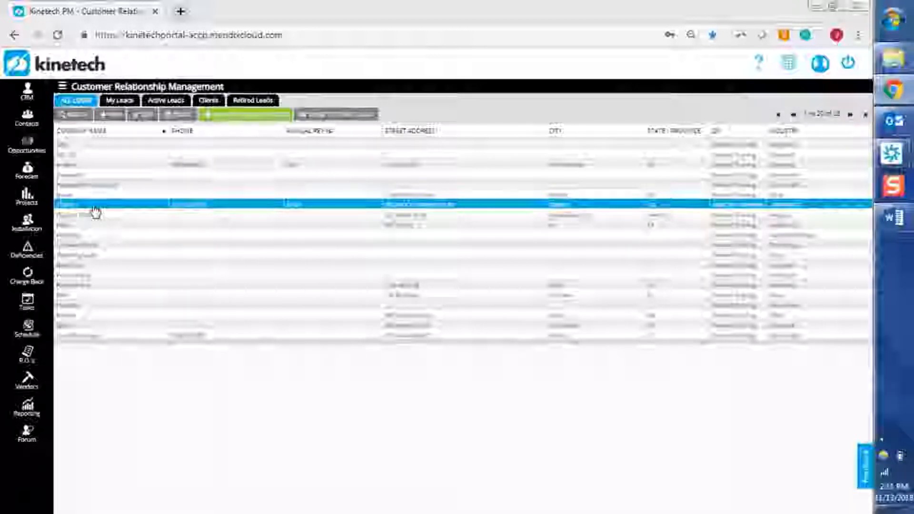
# Check the training agenda in Word, return to the Kinetech portal and open the Coors company record
pyautogui.hotkey('alt', 'Tab')
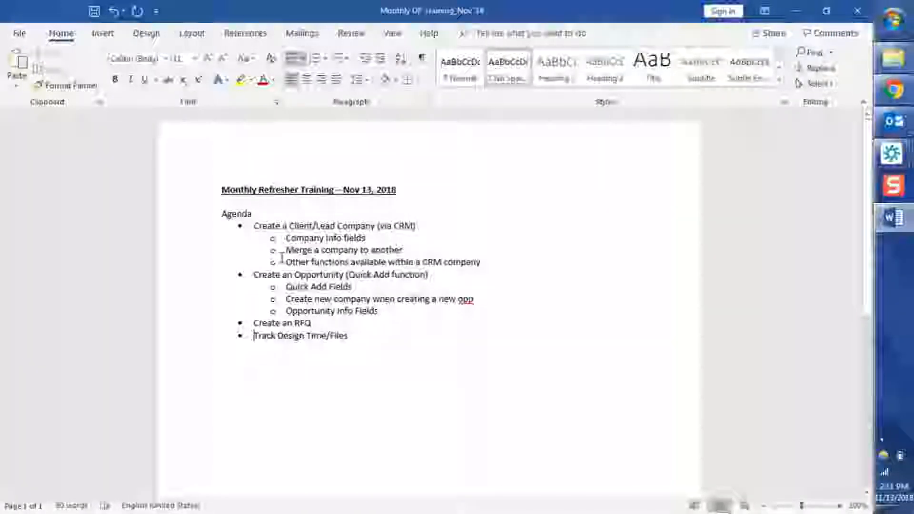
pyautogui.hotkey('alt', 'Tab')
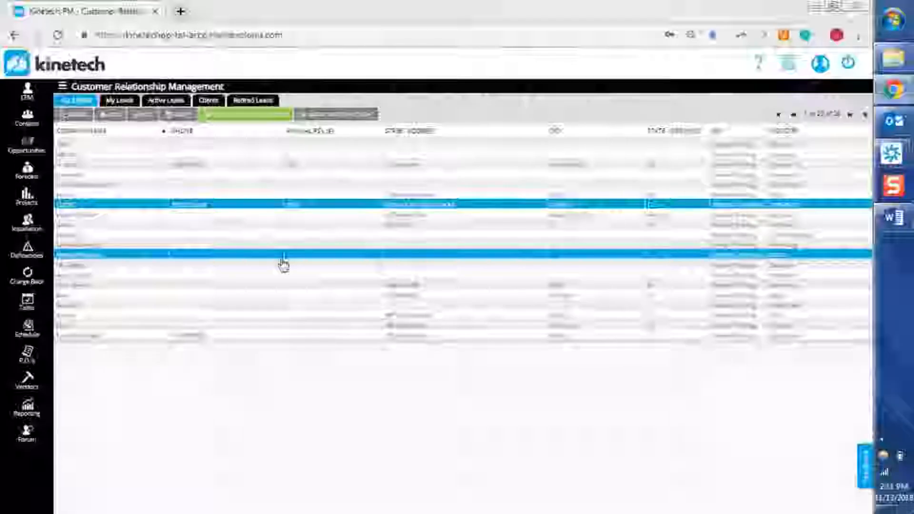
pyautogui.doubleClick(212, 212)
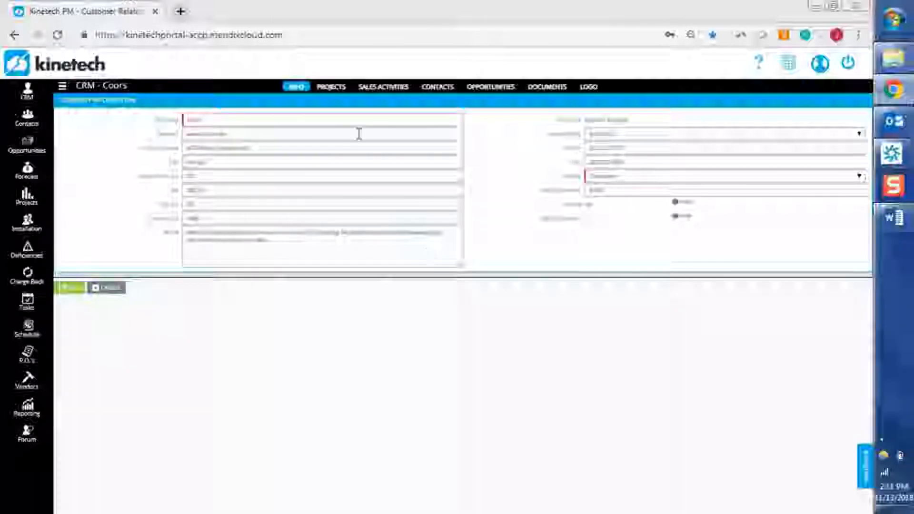
# Review the Coors record's projects, sales activities, contacts, opportunities, documents and logo, and view the CRM's client list
pyautogui.click(331, 88)
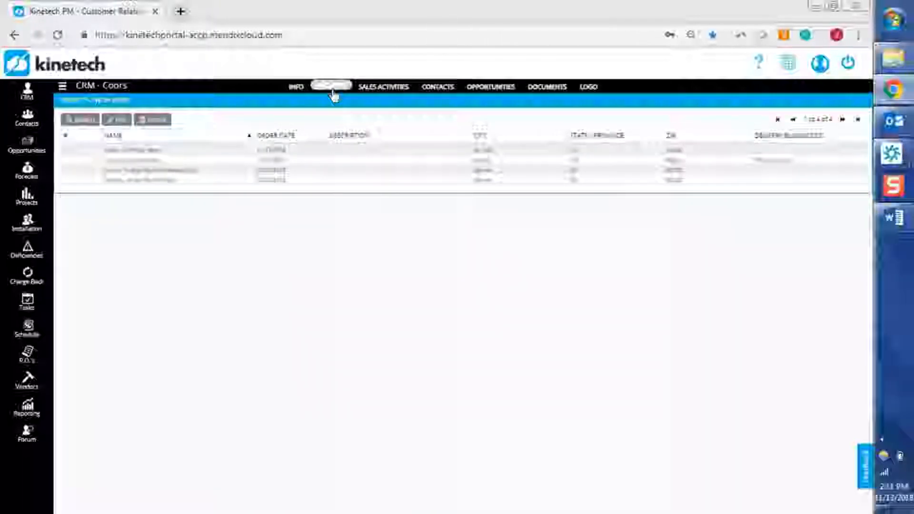
pyautogui.click(387, 90)
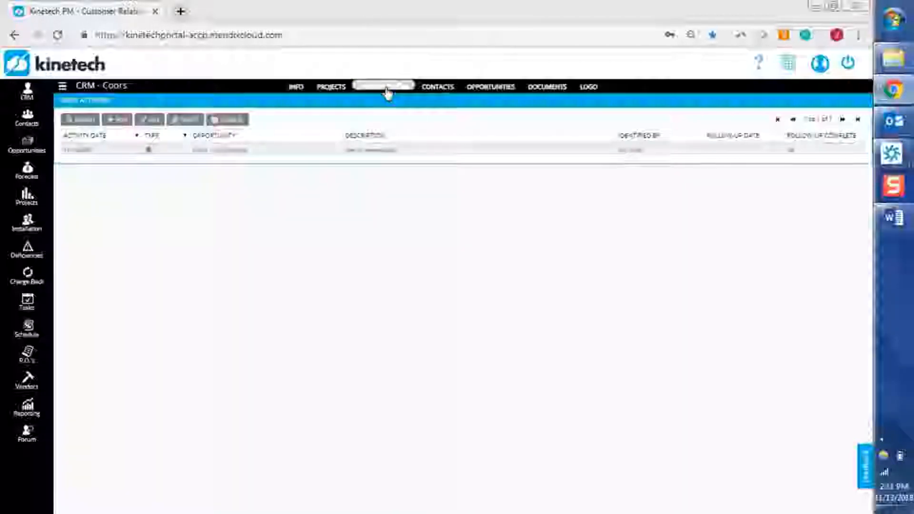
pyautogui.click(435, 95)
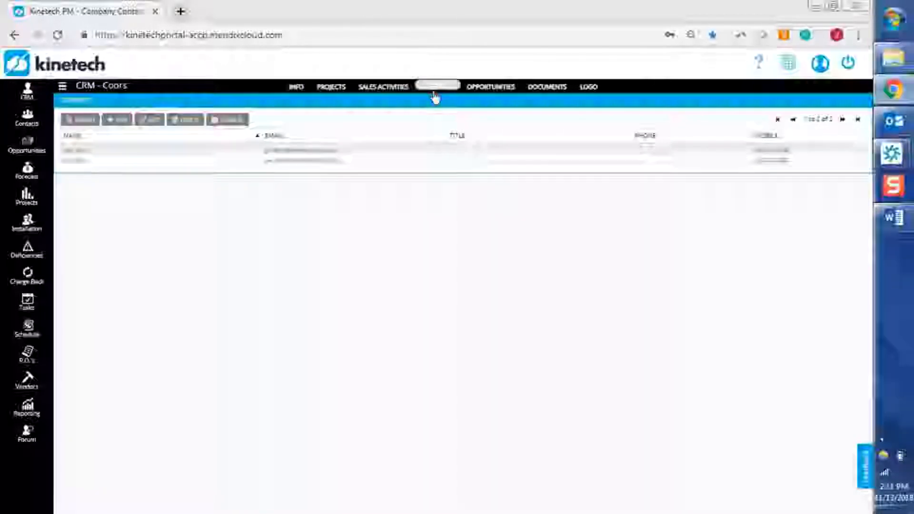
pyautogui.click(492, 90)
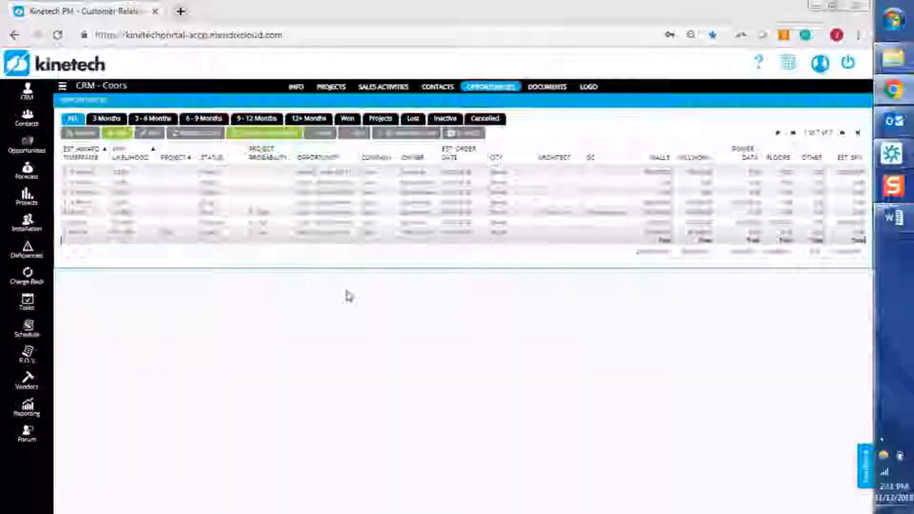
pyautogui.click(555, 90)
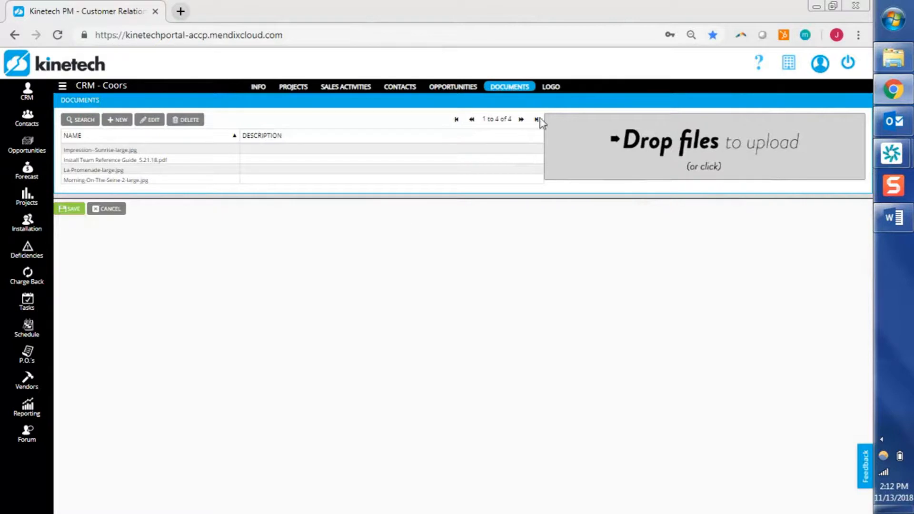
pyautogui.click(552, 86)
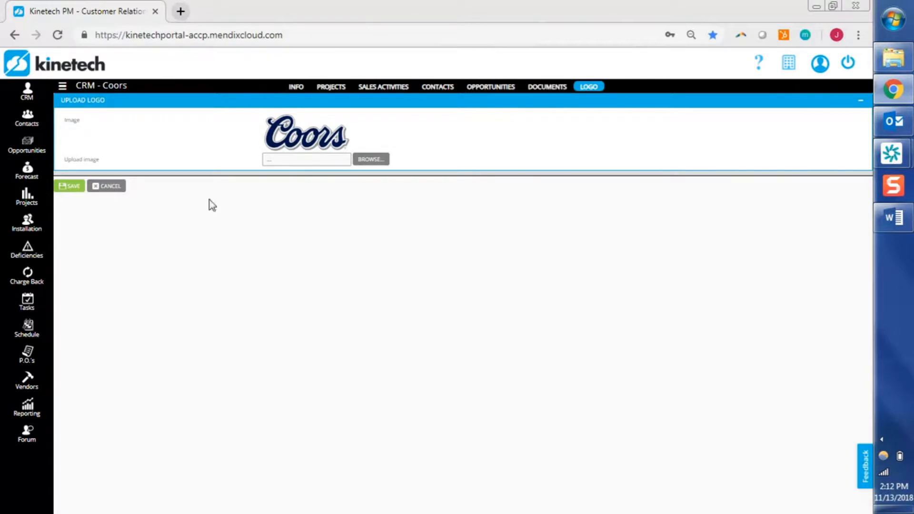
pyautogui.click(46, 102)
pyautogui.click(211, 101)
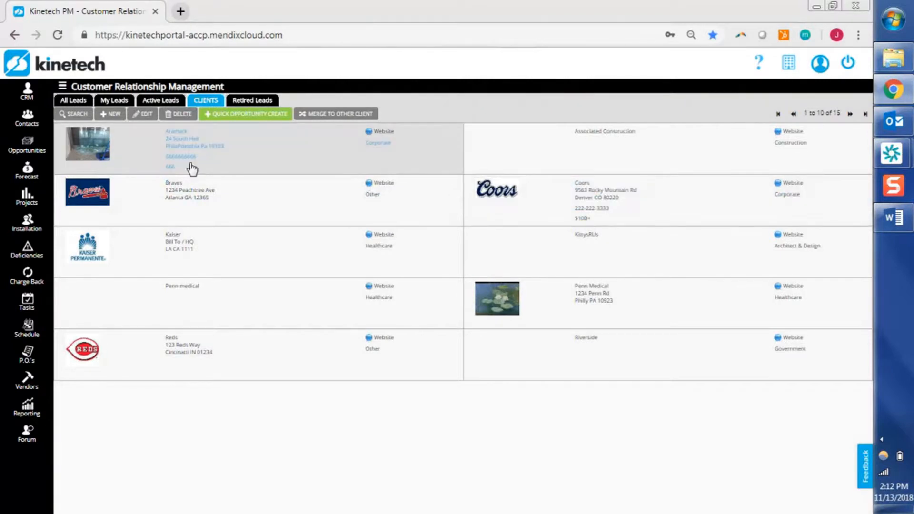
# Start a quick-add opportunity named "Coors - 6th Floor Renovation" with Coors as the client/lead
pyautogui.click(29, 154)
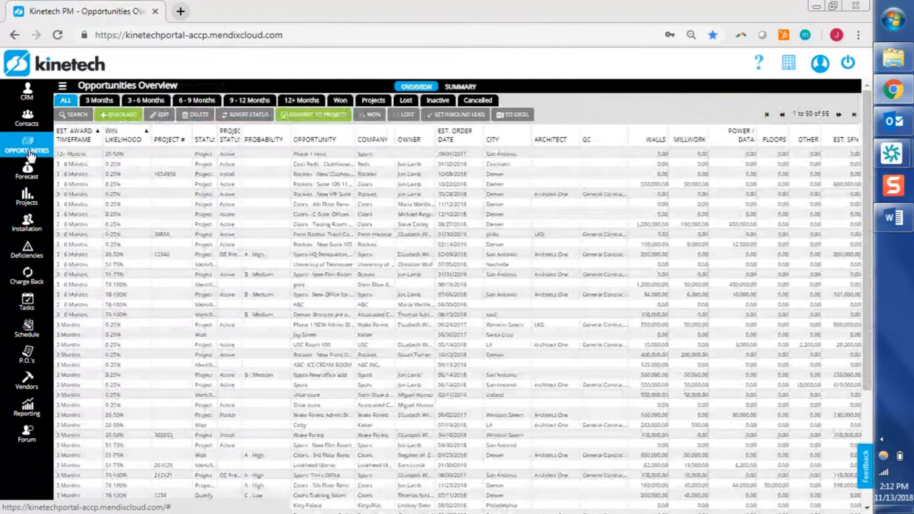
pyautogui.click(124, 117)
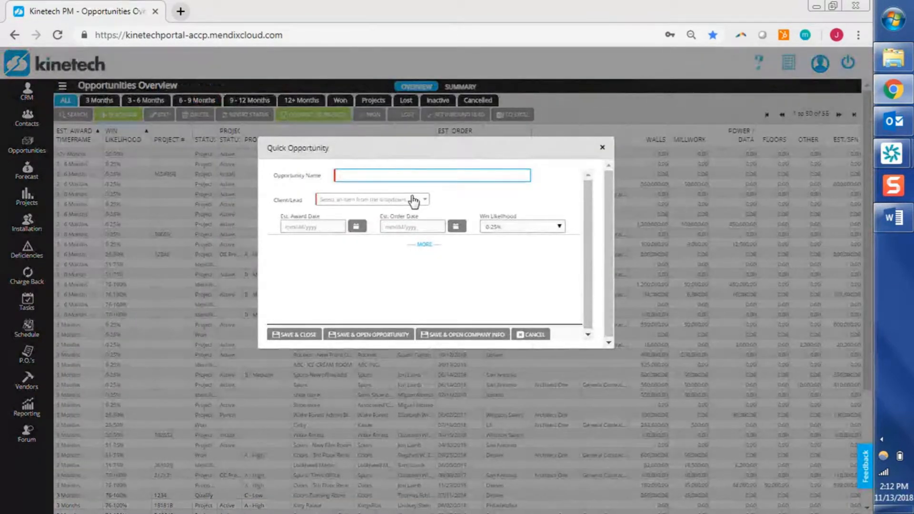
pyautogui.write('Coors - 6th Floor Renovation')
pyautogui.click(392, 204)
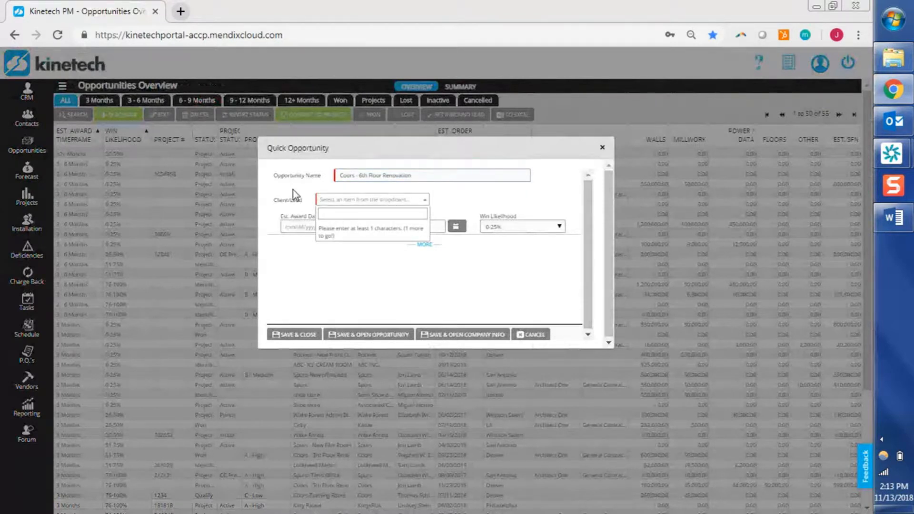
pyautogui.write('coo')
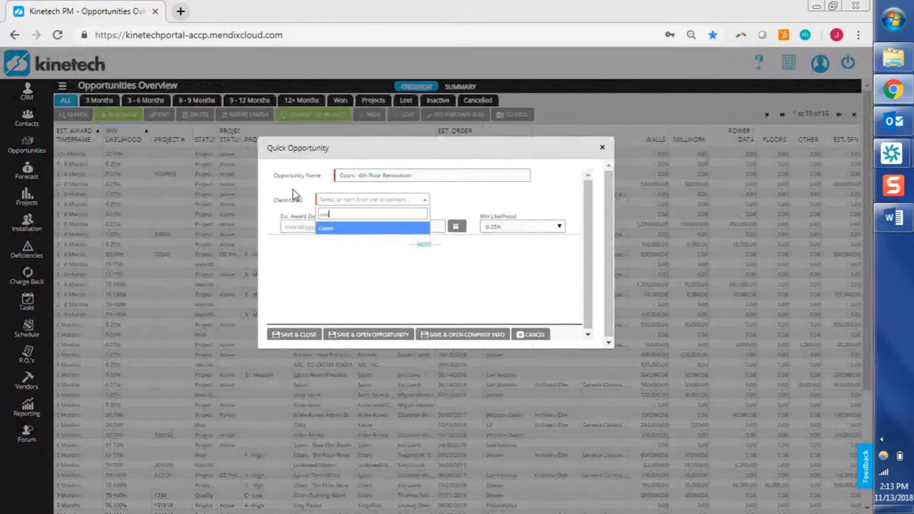
pyautogui.click(342, 234)
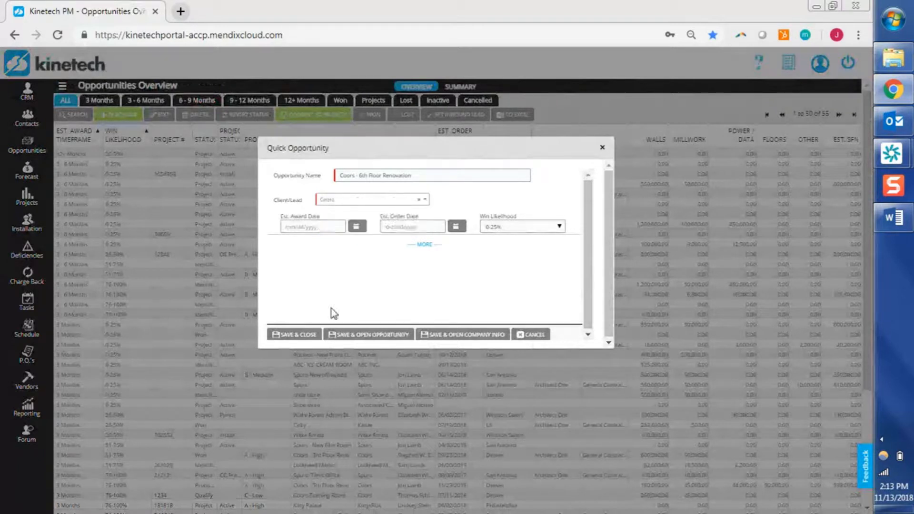
# Try creating a new company "Avalance" in the Other industry as the opportunity's client/lead, then discard it
pyautogui.click(350, 207)
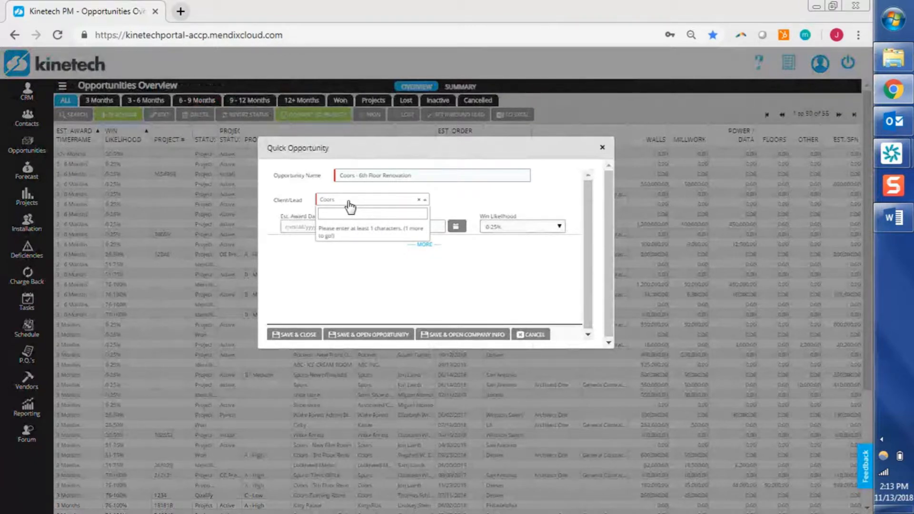
pyautogui.write('Avalance')
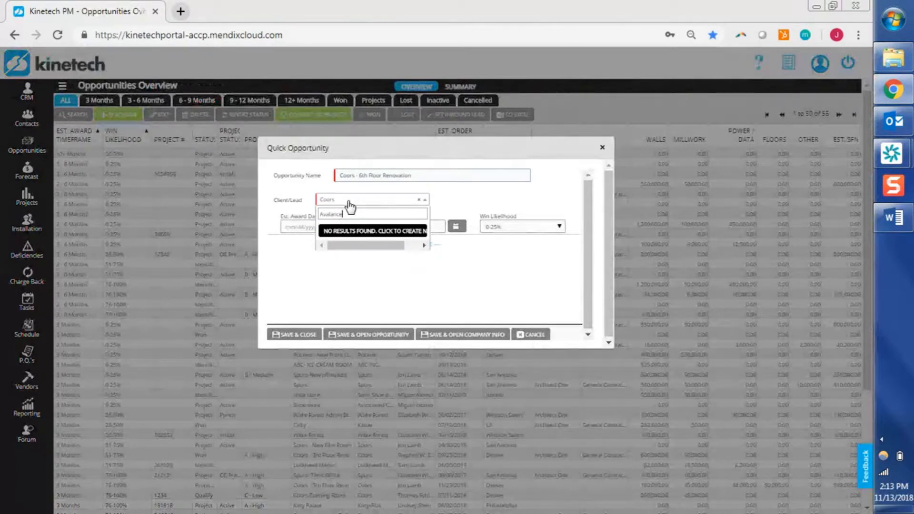
pyautogui.click(346, 233)
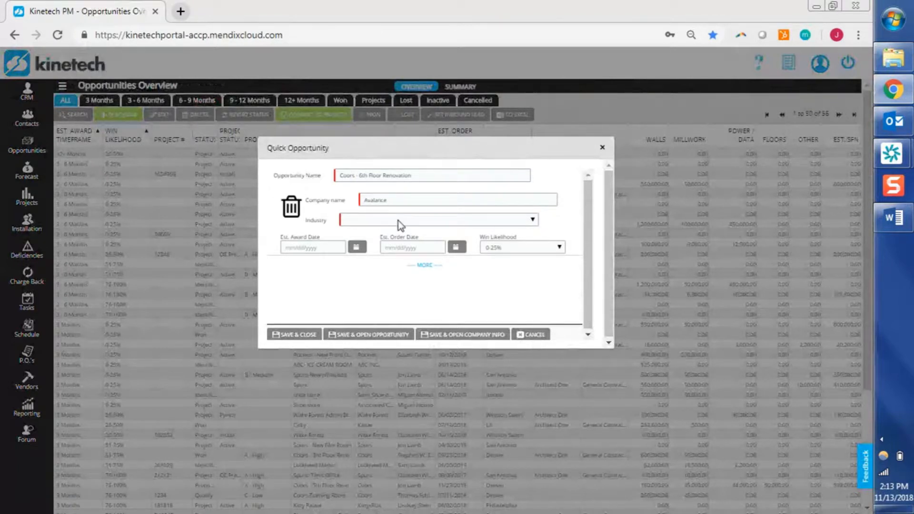
pyautogui.click(397, 221)
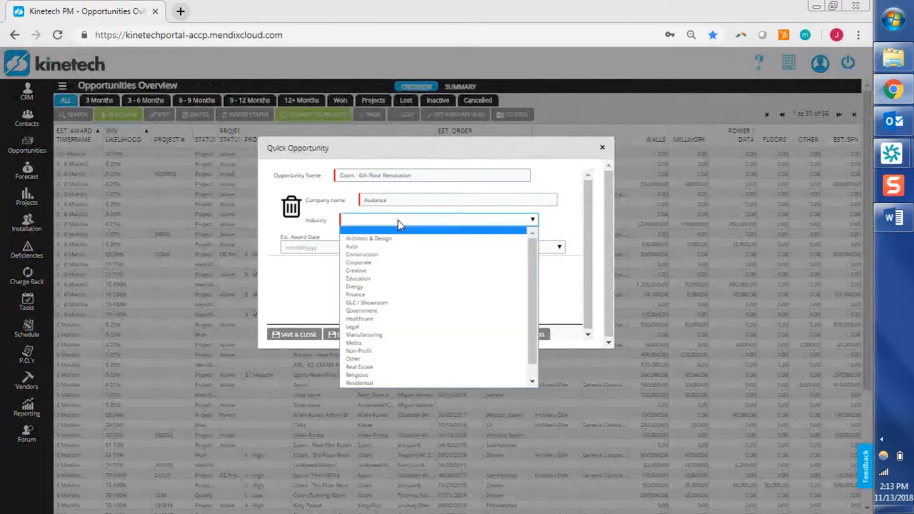
pyautogui.click(368, 361)
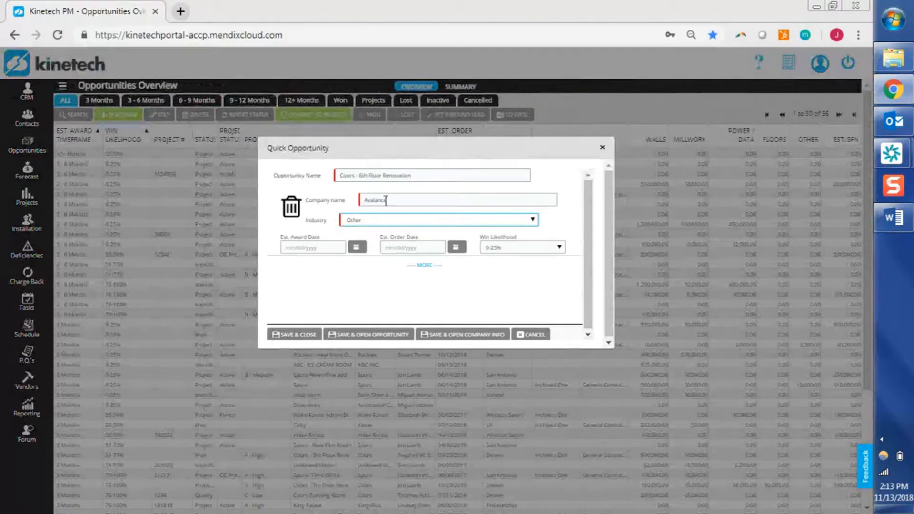
pyautogui.click(296, 208)
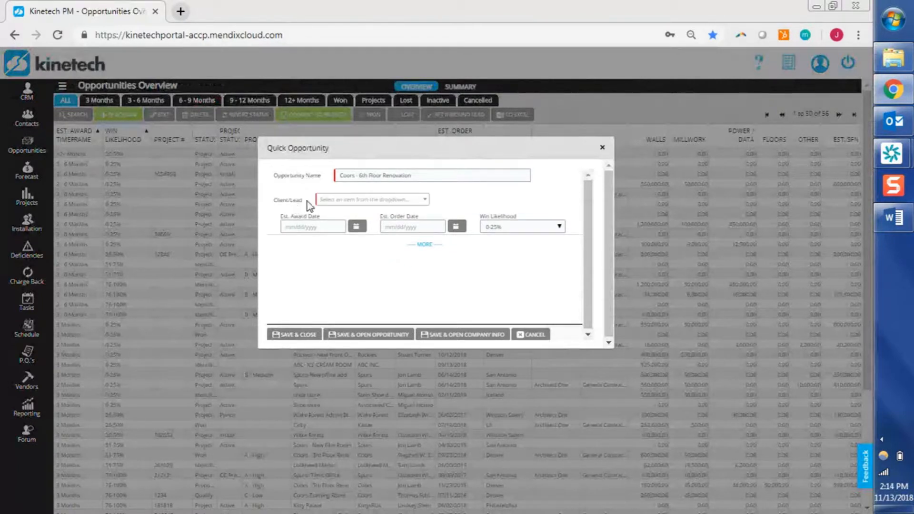
# Select Coors as the client/lead of the quick opportunity
pyautogui.click(340, 203)
pyautogui.write('Coo')
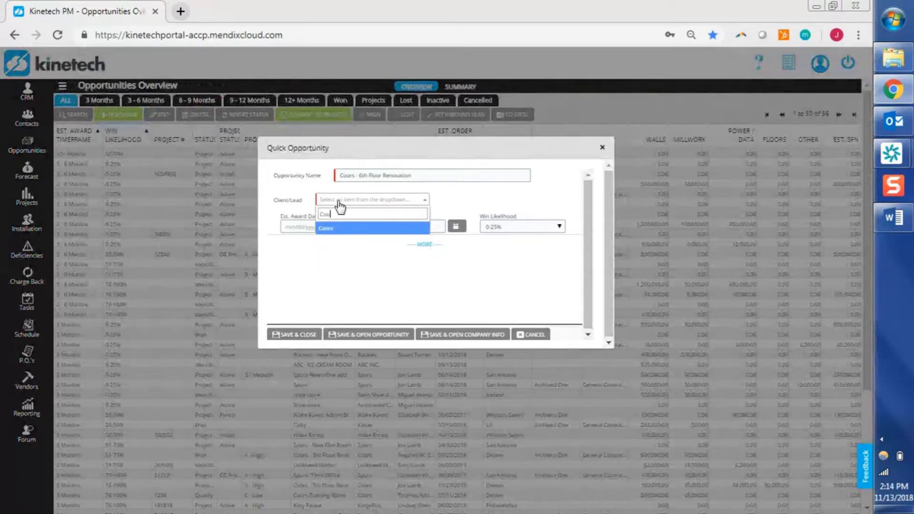
pyautogui.click(342, 229)
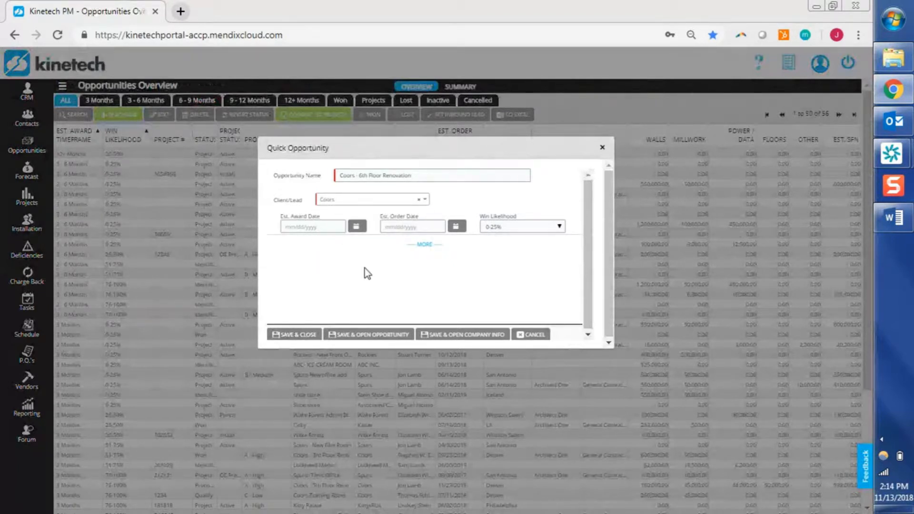
# Enlarge the Quick Opportunity dialog and expand its additional fields
pyautogui.moveTo(415, 349); pyautogui.dragTo(420, 406)
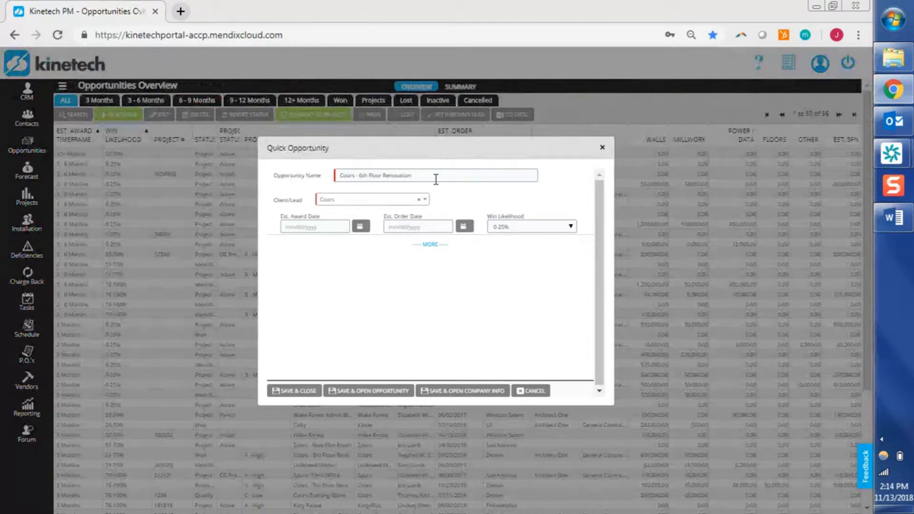
pyautogui.click(431, 246)
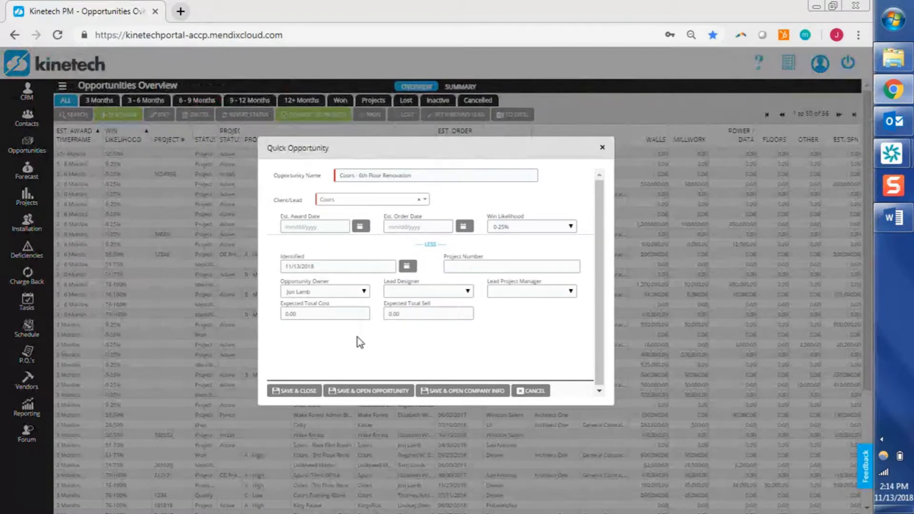
pyautogui.click(435, 223)
pyautogui.click(334, 315)
pyautogui.click(432, 246)
pyautogui.click(433, 245)
# Set the opportunity's estimated order date to 01/25/2019 and its estimated award date to 01/11/2019
pyautogui.click(471, 229)
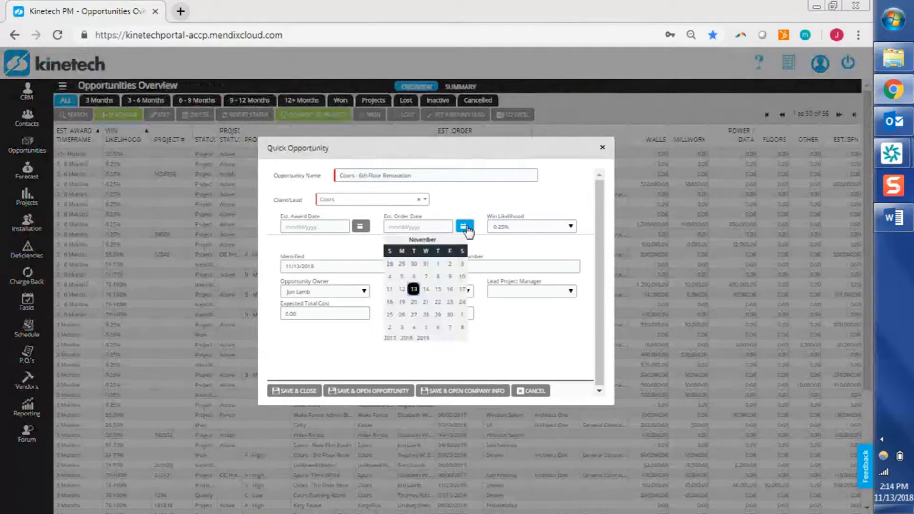
pyautogui.click(466, 239)
pyautogui.click(467, 239)
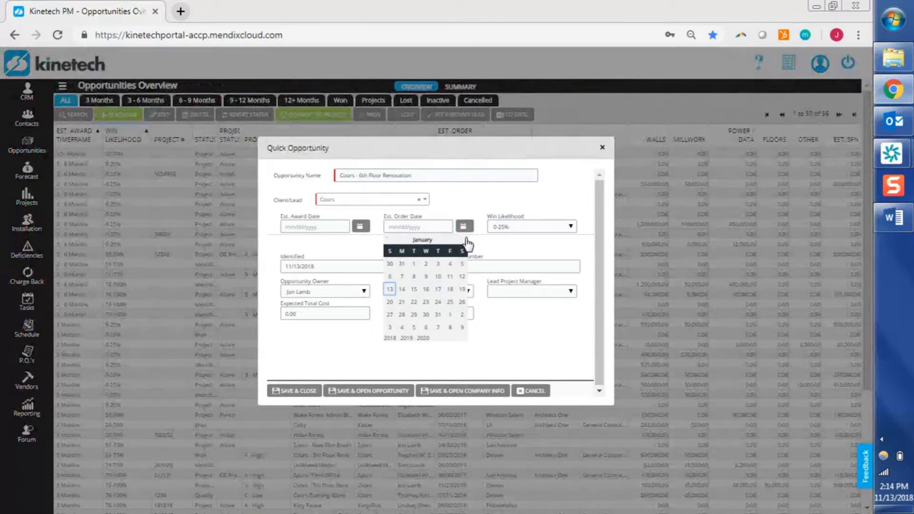
pyautogui.click(450, 303)
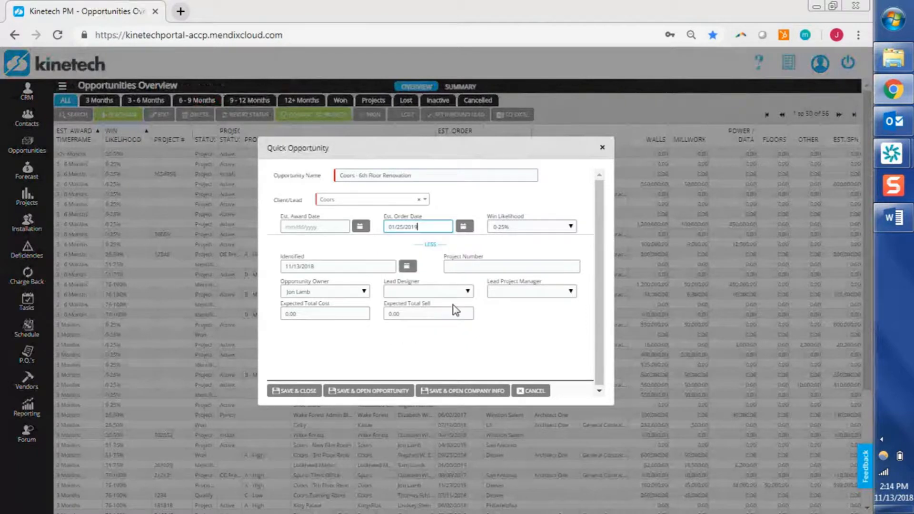
pyautogui.click(362, 227)
pyautogui.click(364, 237)
pyautogui.click(364, 237)
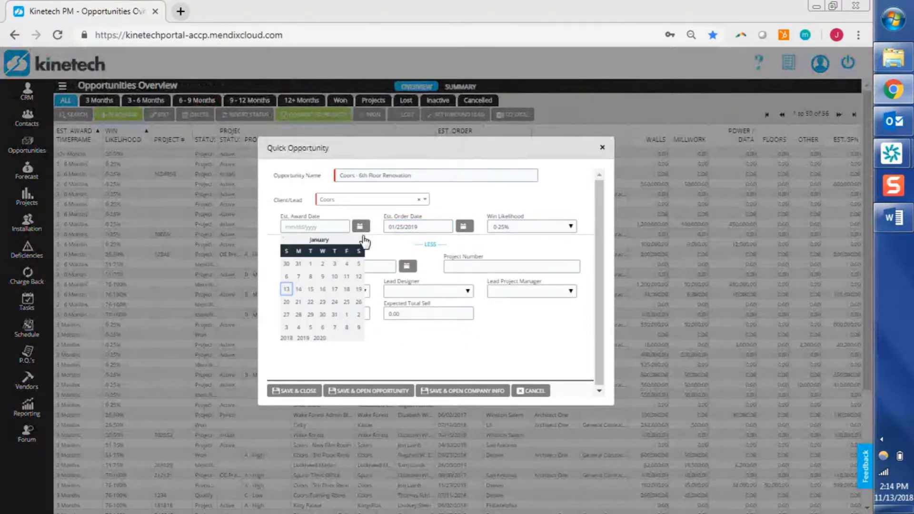
pyautogui.click(347, 277)
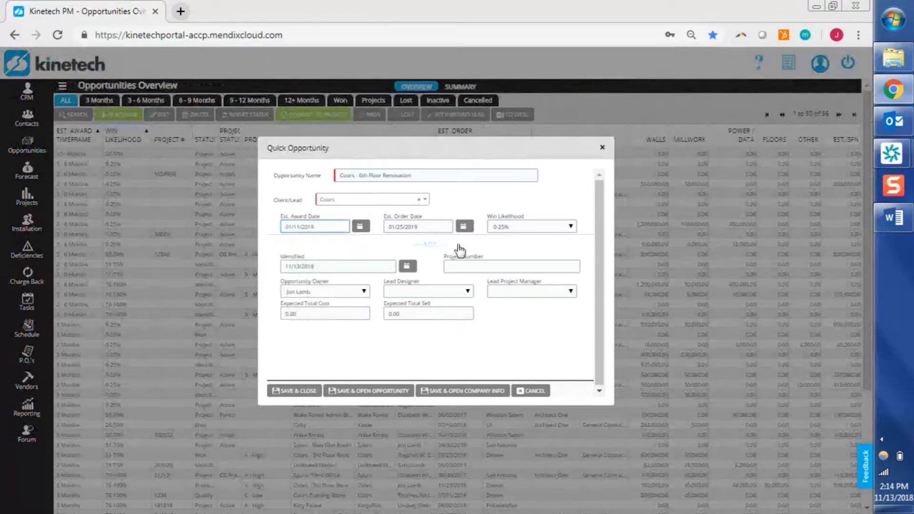
# Review the win likelihood choices, the project number field and the lead project manager choices
pyautogui.click(523, 230)
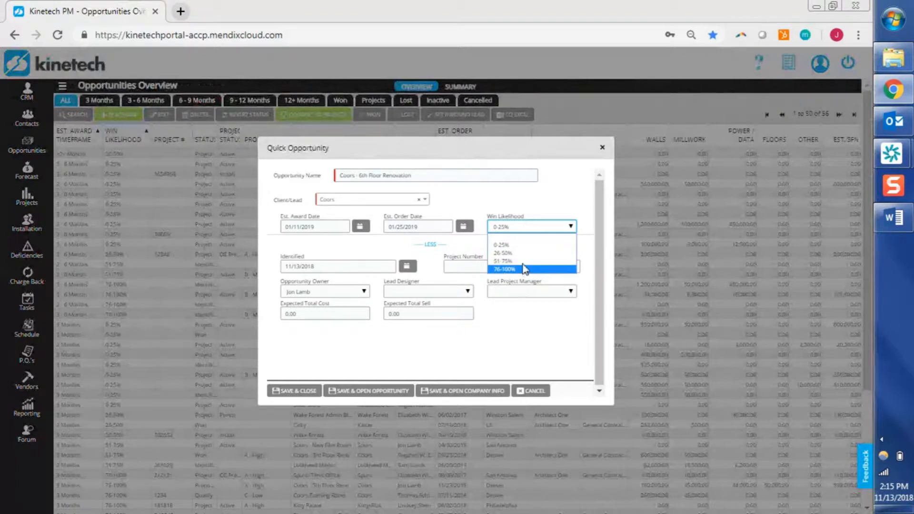
pyautogui.click(479, 208)
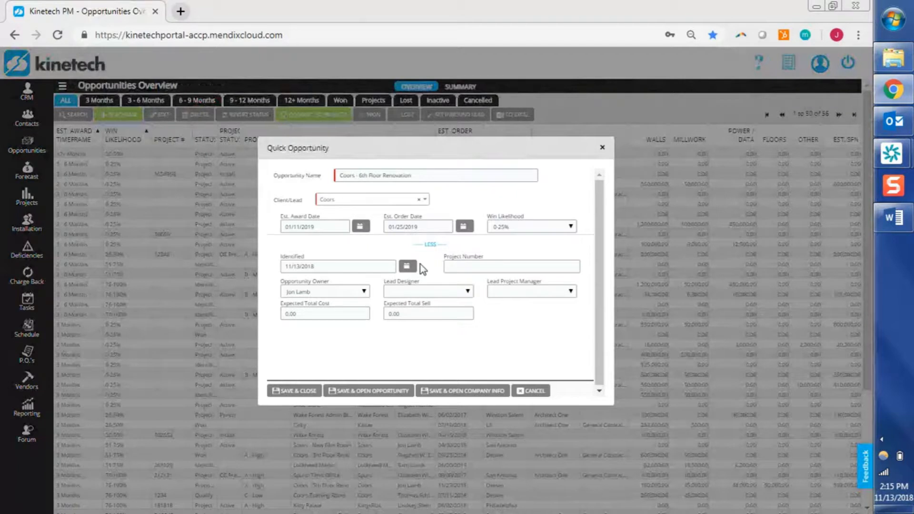
pyautogui.click(484, 266)
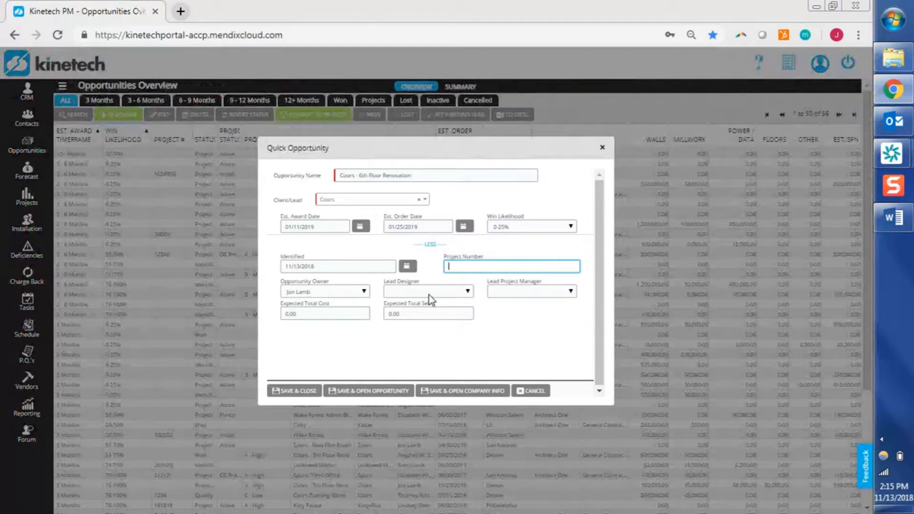
pyautogui.click(534, 292)
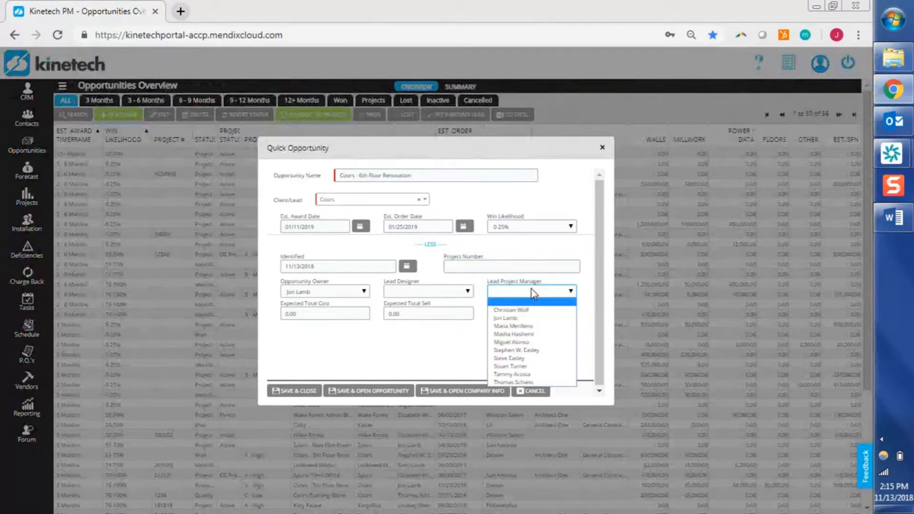
pyautogui.click(531, 289)
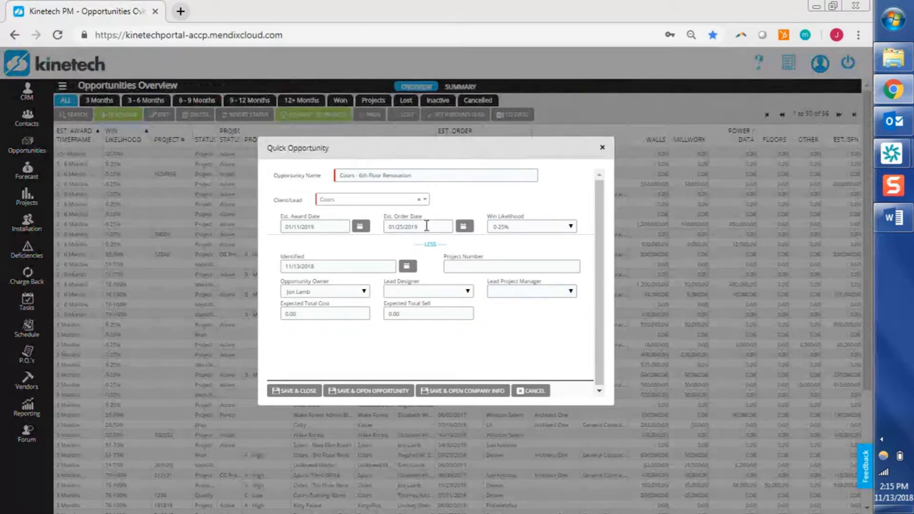
# Set the expected total cost to 20,000 and the expected total sell to 25,000, and save and open the opportunity
pyautogui.click(327, 313)
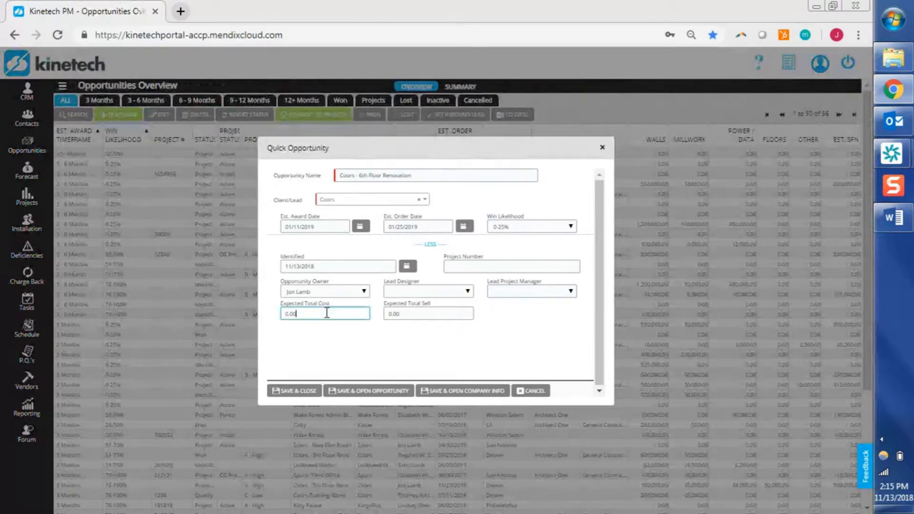
pyautogui.moveTo(326, 312); pyautogui.dragTo(260, 318)
pyautogui.press('Tab')
pyautogui.write('25000')
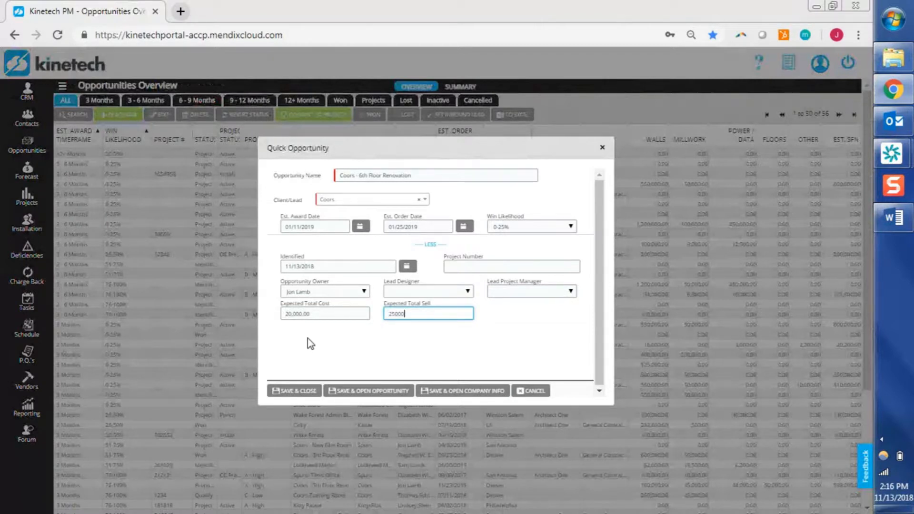
pyautogui.press('Tab')
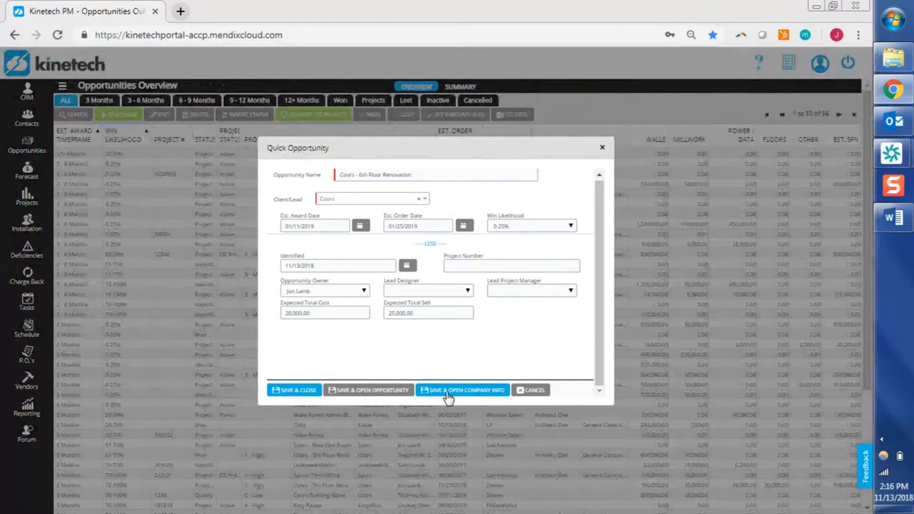
pyautogui.click(374, 391)
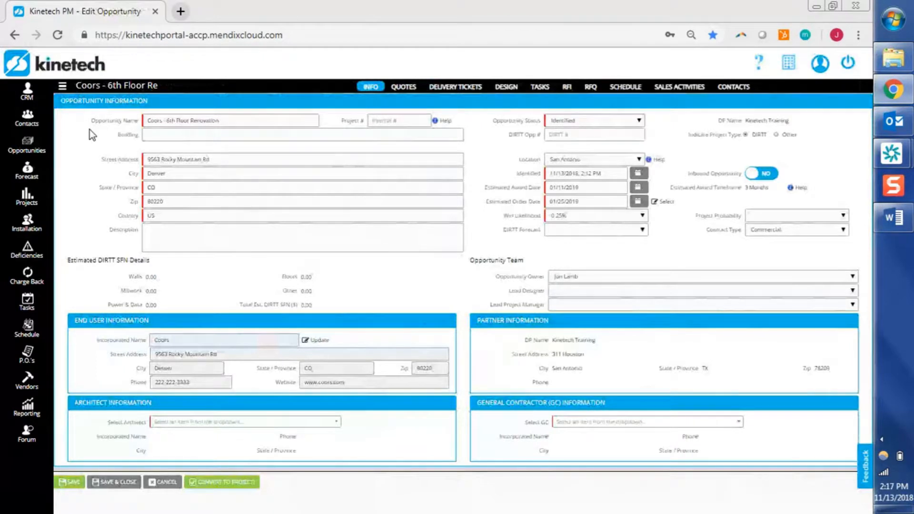
# Change the last digit of the street number in the opportunity's street address to 7
pyautogui.click(231, 122)
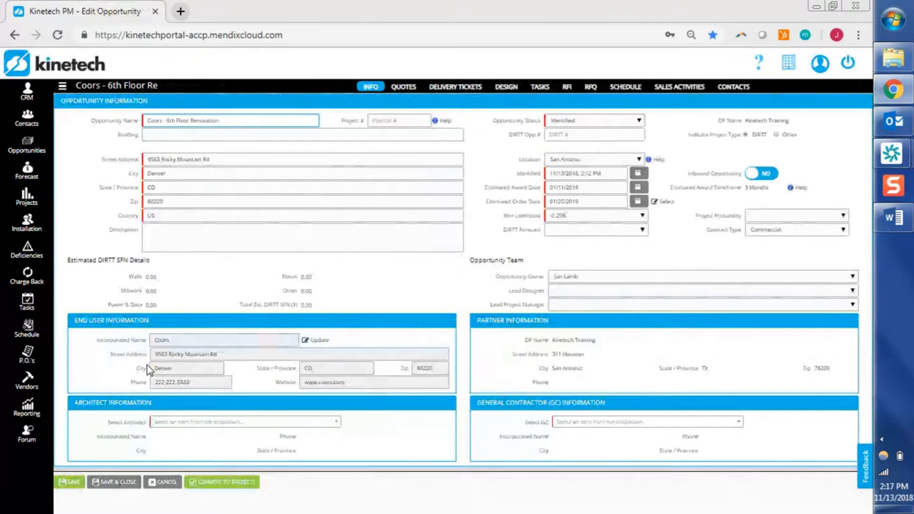
pyautogui.click(216, 159)
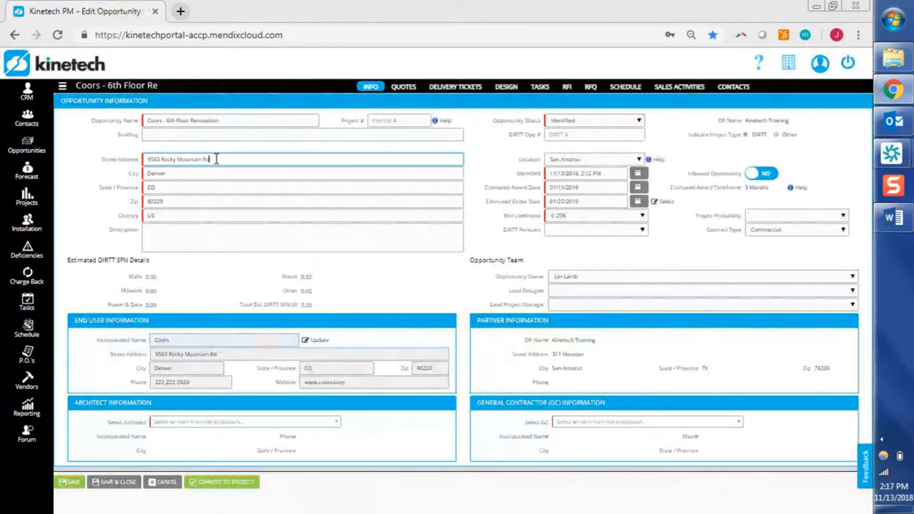
pyautogui.press('Left')
pyautogui.press('Left')
pyautogui.press('Left')
pyautogui.press('Left')
pyautogui.press('Left')
pyautogui.press('Left')
pyautogui.press('Left')
pyautogui.press('Left')
pyautogui.press('Left')
pyautogui.press('Left')
pyautogui.press('BackSpace')
pyautogui.write('7')
# Enter "HQ Building 2" as the opportunity's building
pyautogui.click(224, 137)
pyautogui.write('HQ')
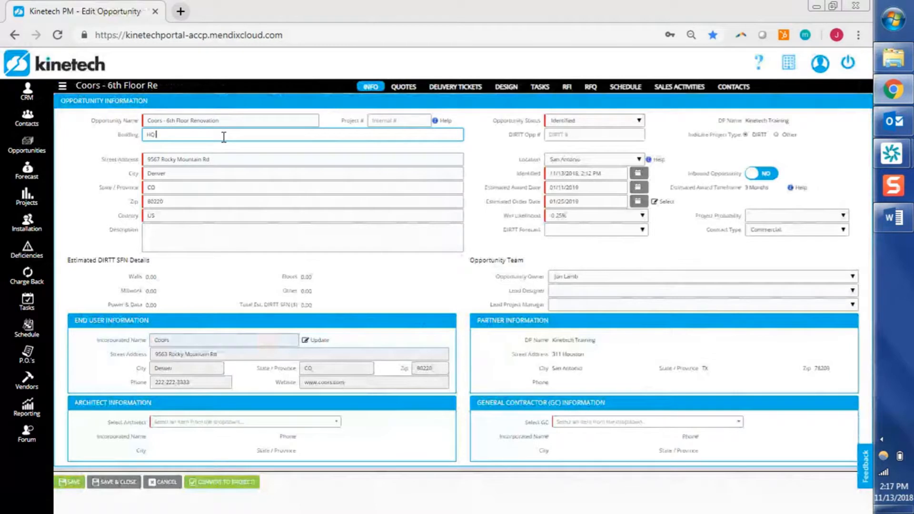
pyautogui.write(' Building 2')
# Review the opportunity's description, project number, status choices, DIRTT opportunity number and location fields
pyautogui.click(203, 237)
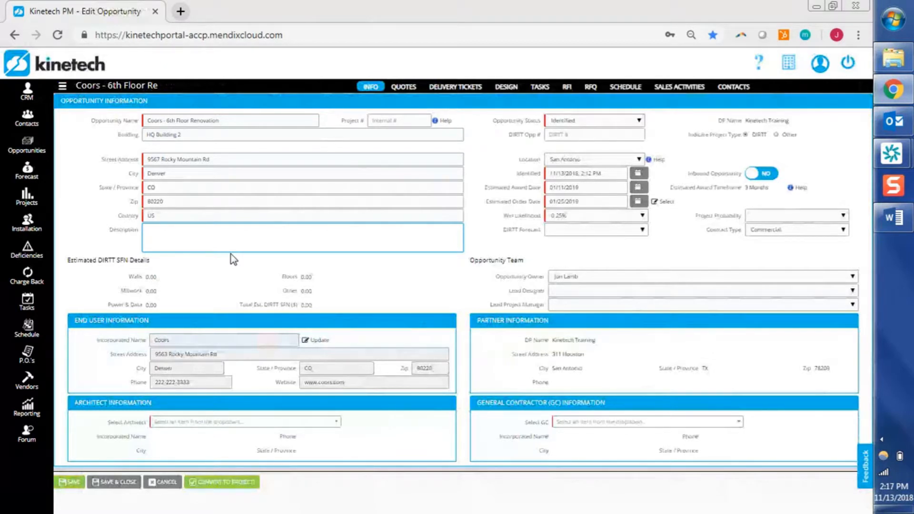
pyautogui.click(389, 120)
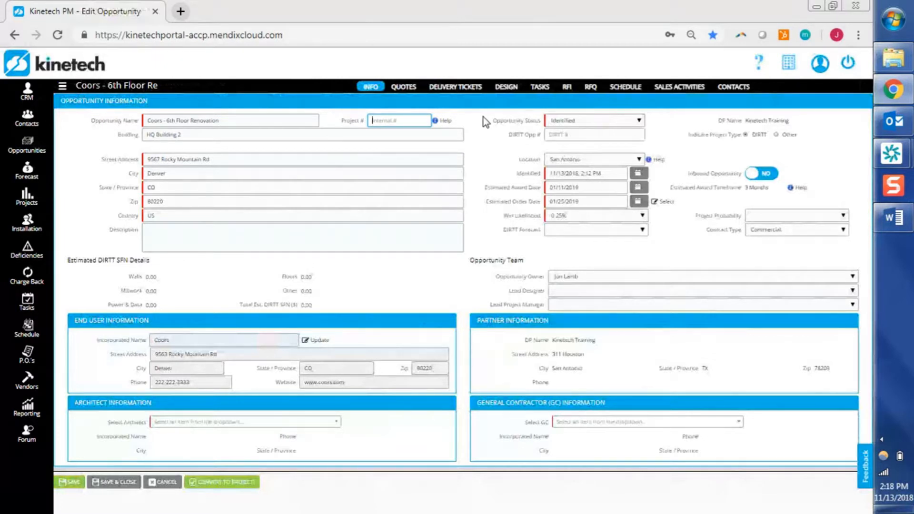
pyautogui.click(519, 125)
pyautogui.click(618, 123)
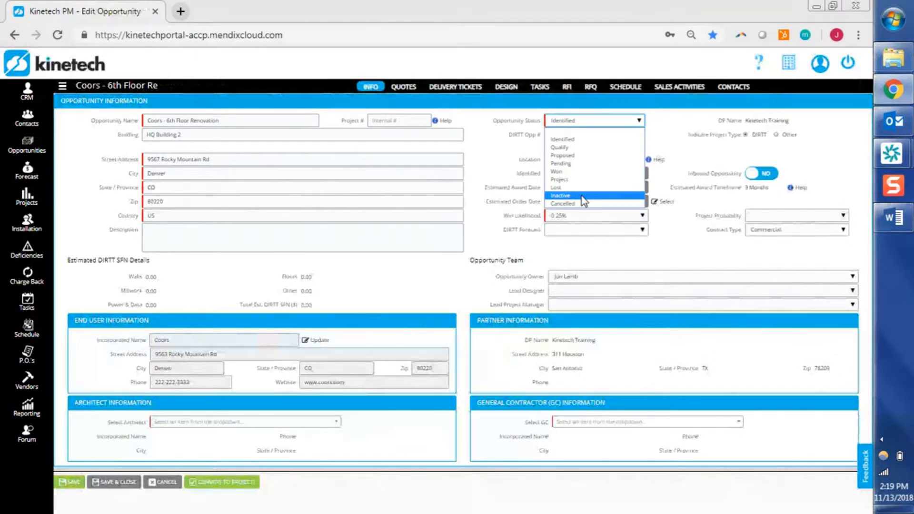
pyautogui.click(593, 143)
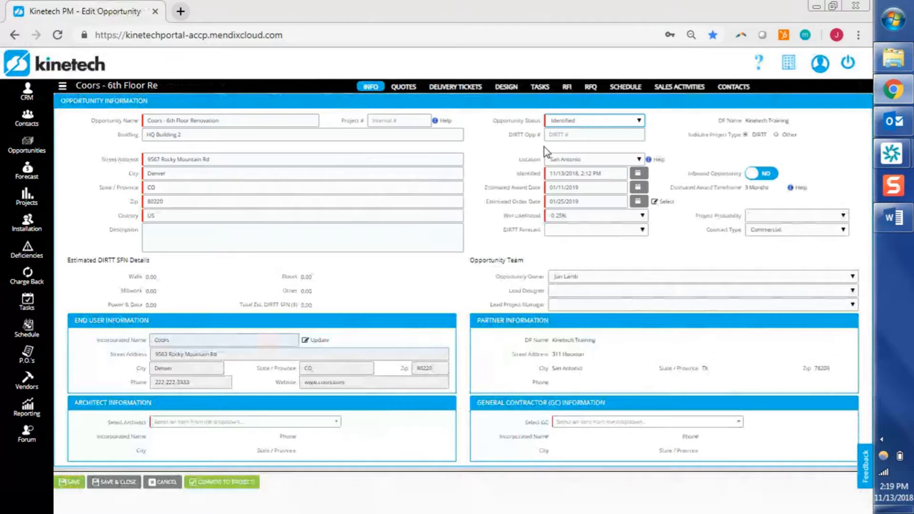
pyautogui.click(570, 136)
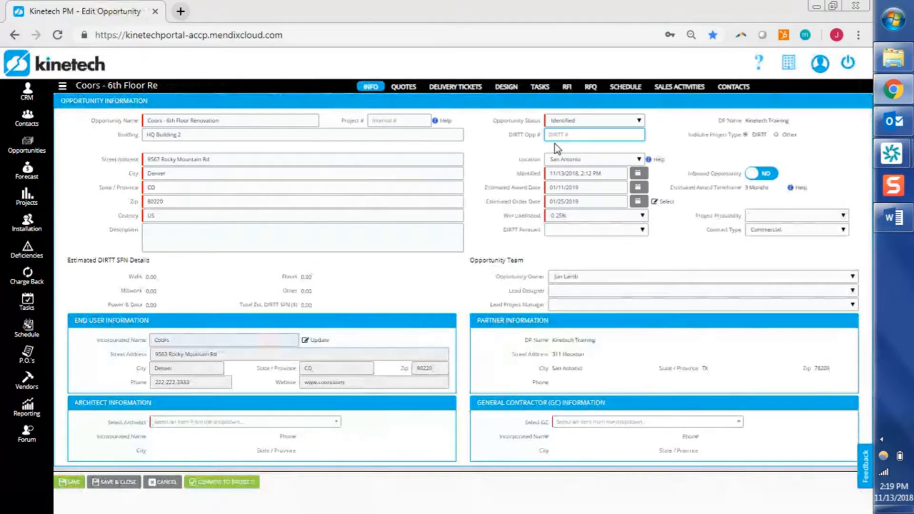
pyautogui.click(534, 169)
# Try Headquarters as the default location in the account settings, set it back to San Antonio and save the account
pyautogui.click(819, 66)
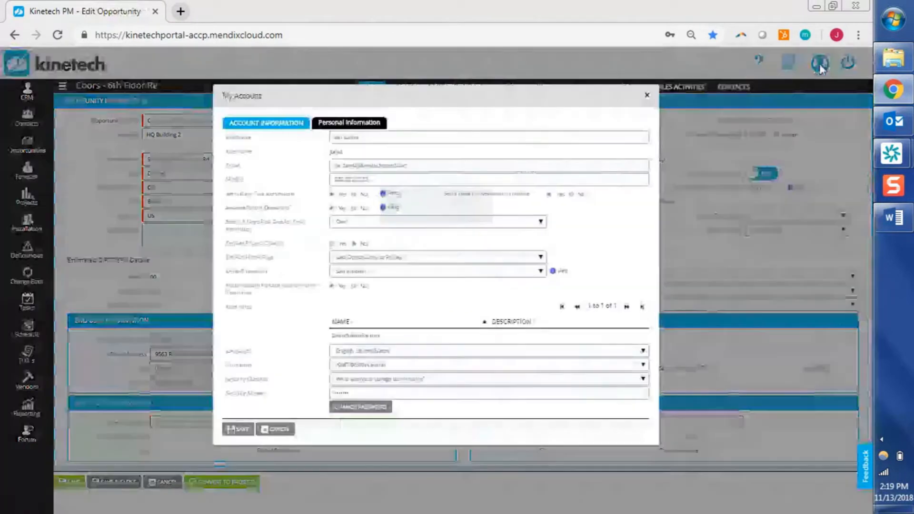
pyautogui.click(438, 274)
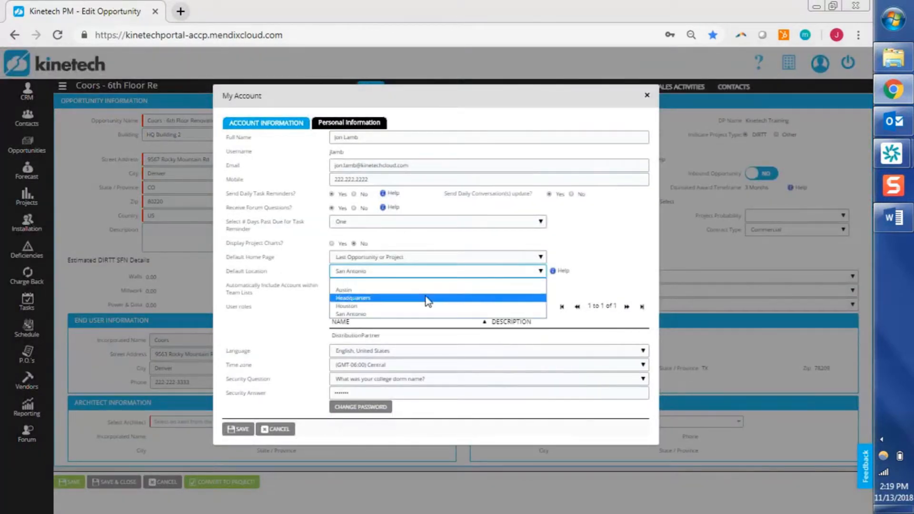
pyautogui.click(428, 299)
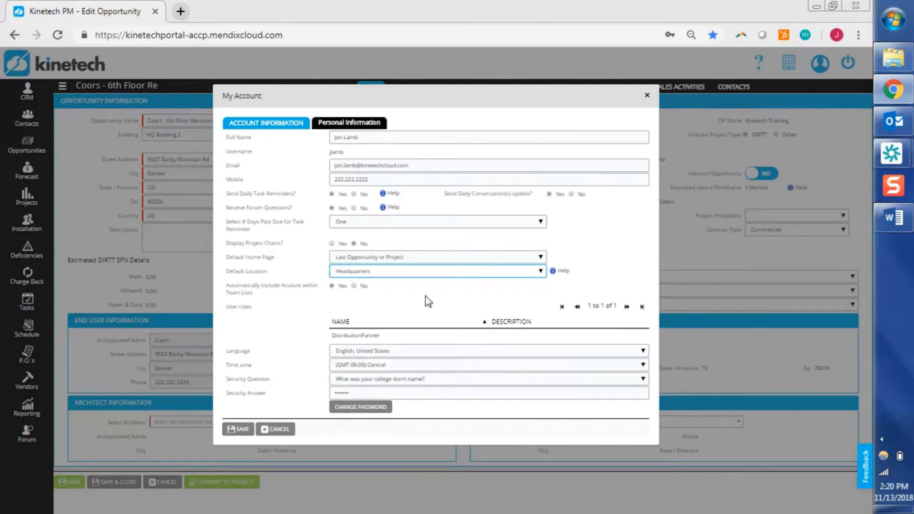
pyautogui.click(422, 271)
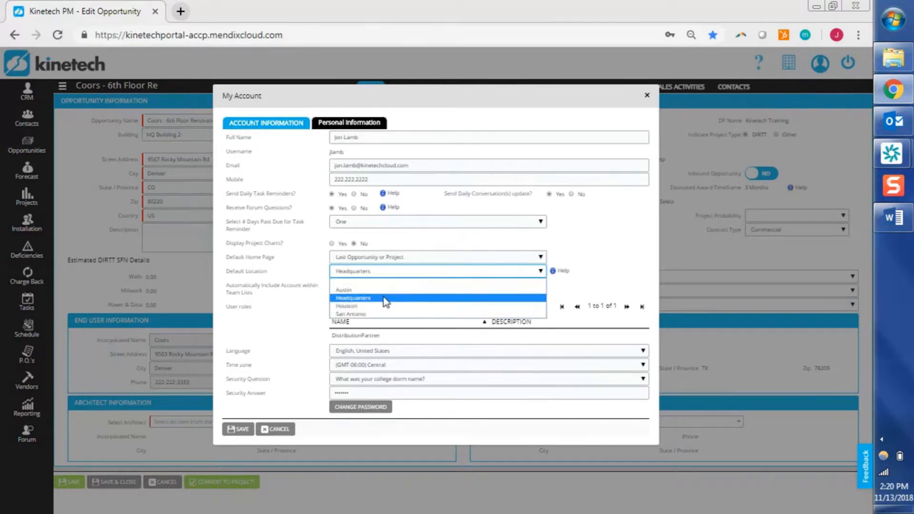
pyautogui.click(364, 314)
pyautogui.click(239, 430)
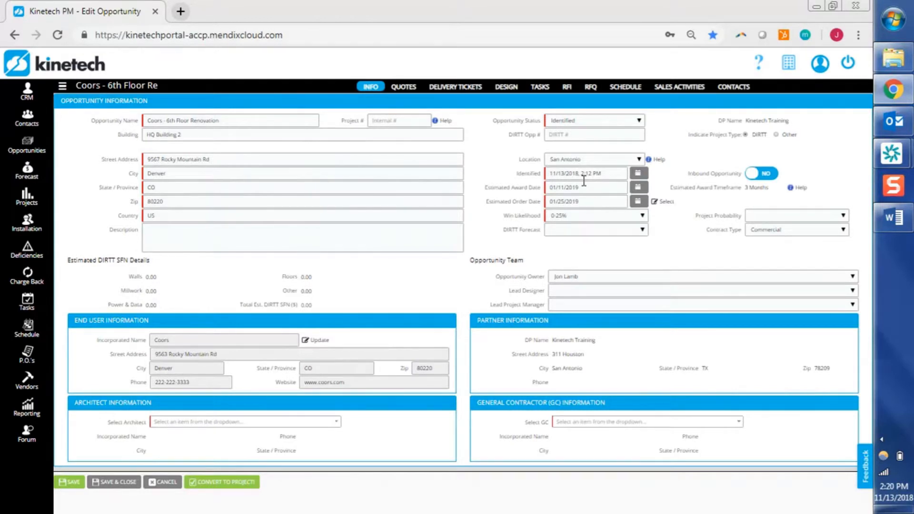
# Review the opportunity's identified, estimated award and estimated order dates, plus the win likelihood and DIRTT forecast choices
pyautogui.click(613, 174)
pyautogui.click(603, 186)
pyautogui.click(594, 200)
pyautogui.click(722, 218)
pyautogui.click(642, 215)
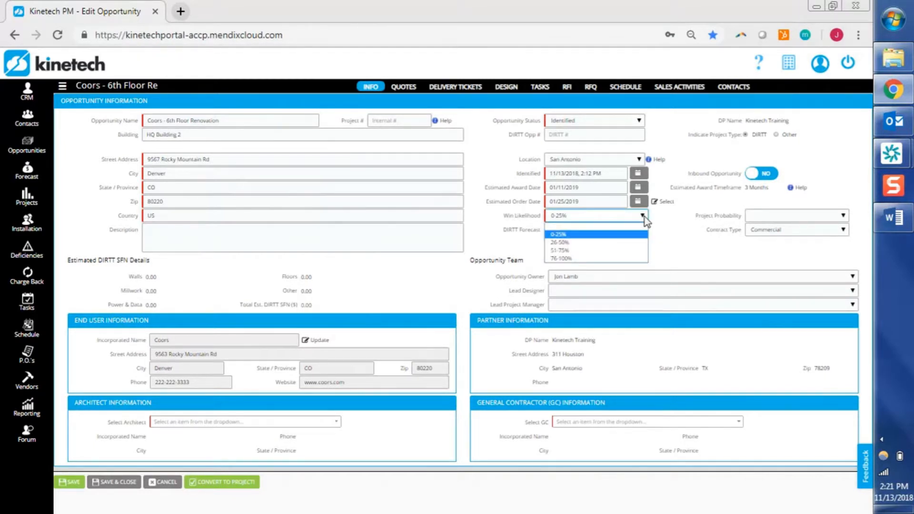
pyautogui.click(645, 216)
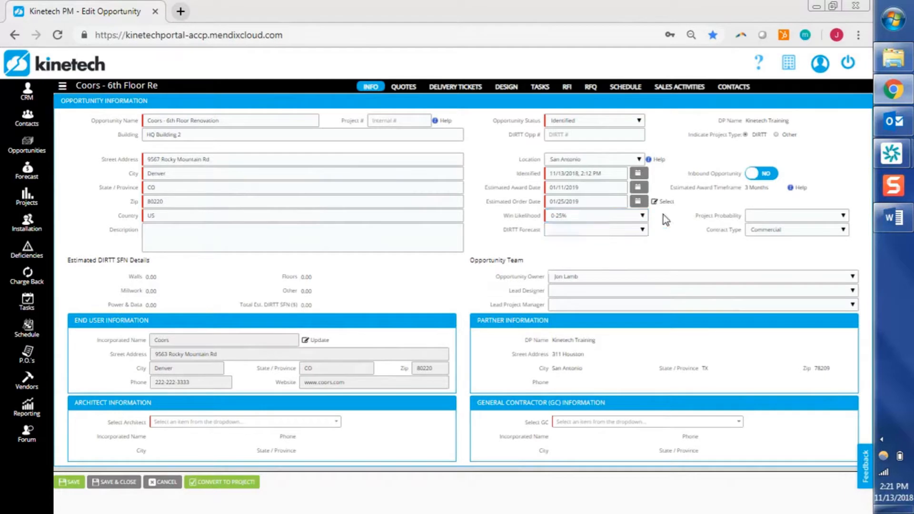
pyautogui.click(643, 230)
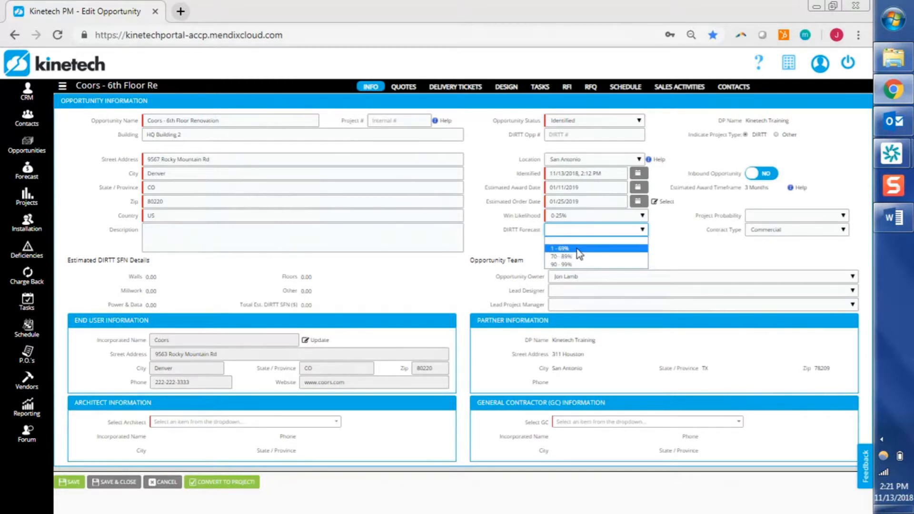
pyautogui.click(651, 216)
# Set the opportunity's project probability to B - Medium
pyautogui.click(767, 217)
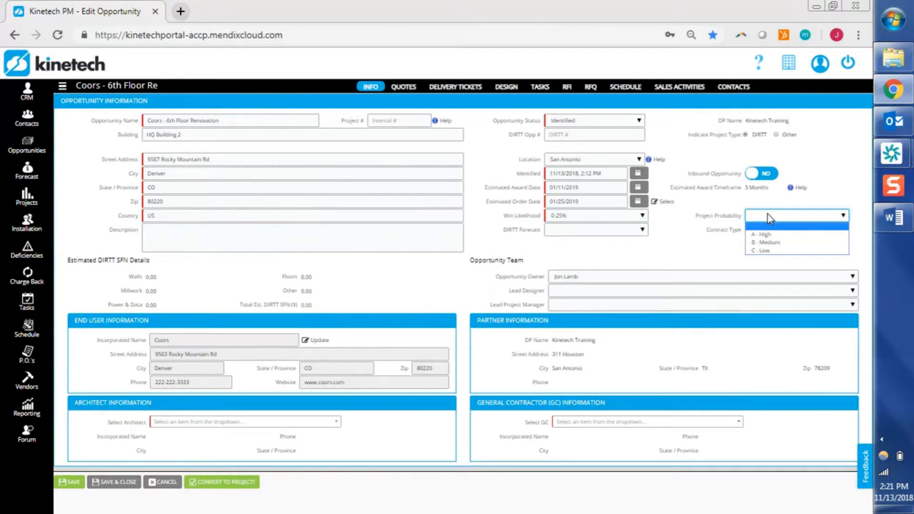
pyautogui.click(800, 251)
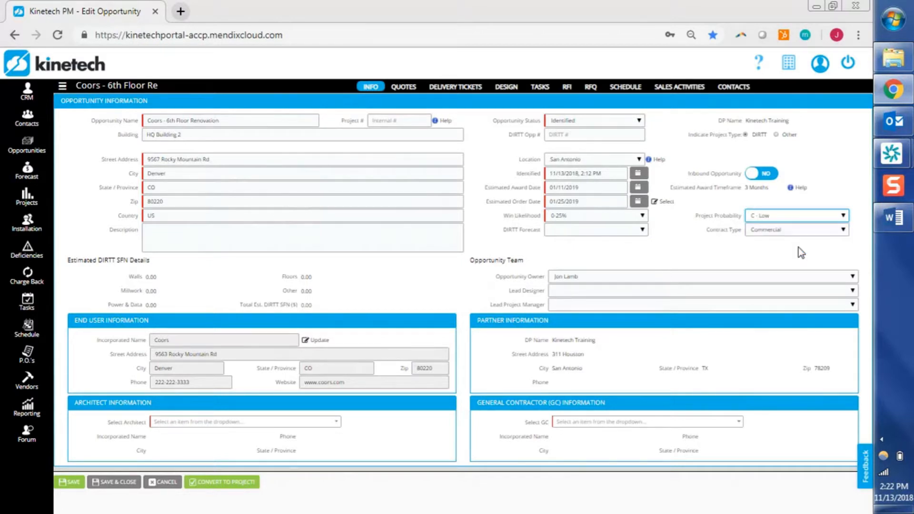
pyautogui.click(803, 216)
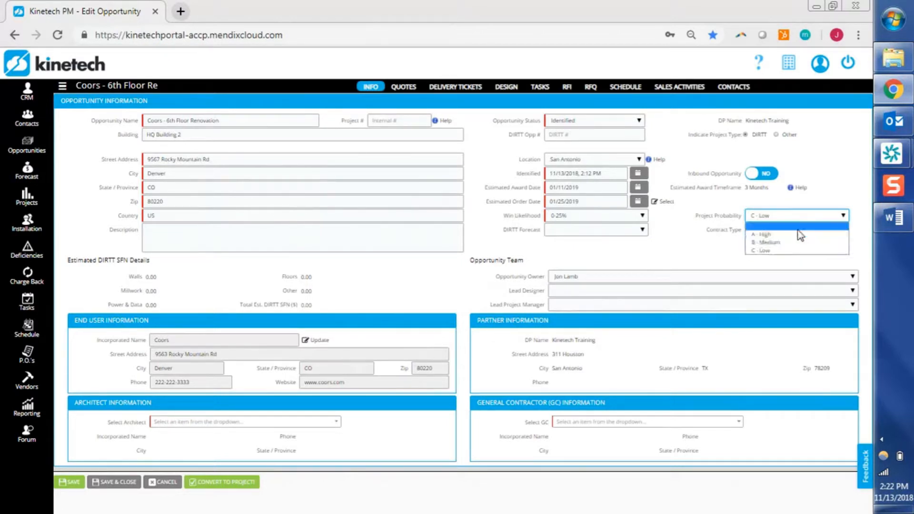
pyautogui.click(794, 243)
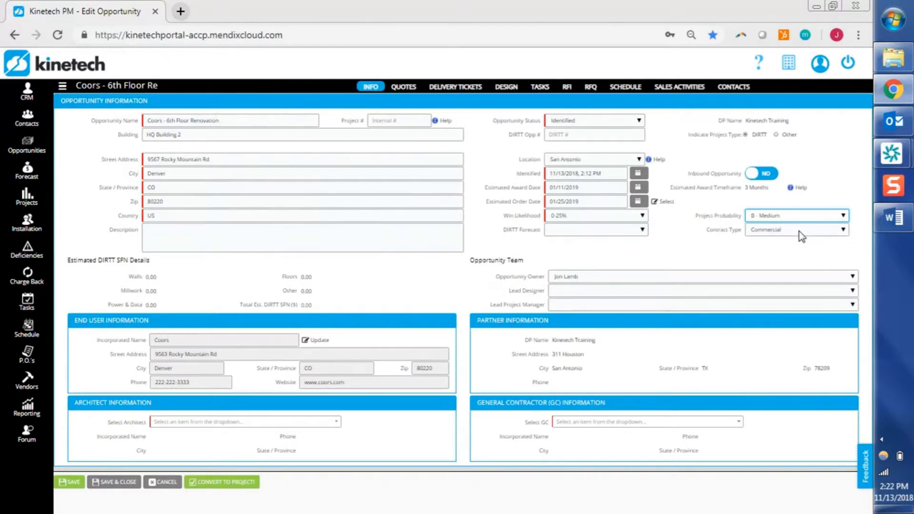
# Examine the contract type choices, the inbound opportunity switch and the business list for updating the end user, keeping the current settings
pyautogui.click(799, 230)
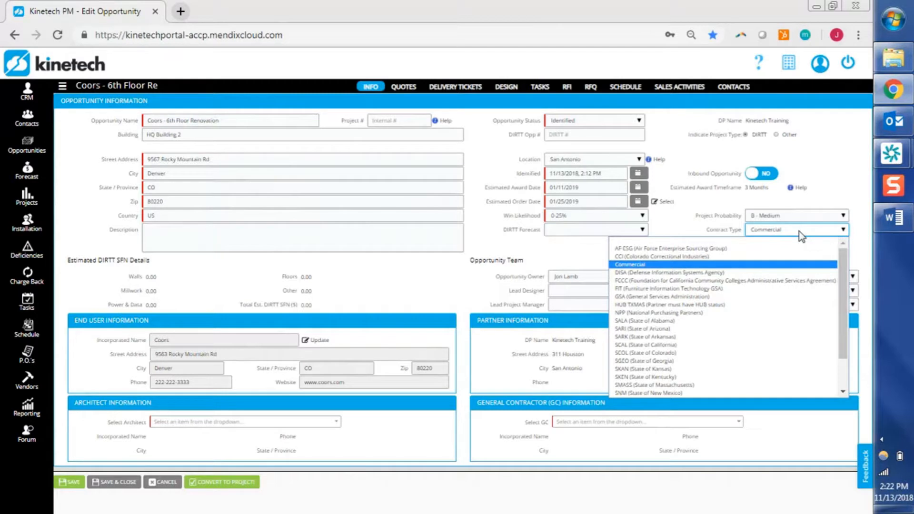
pyautogui.click(712, 183)
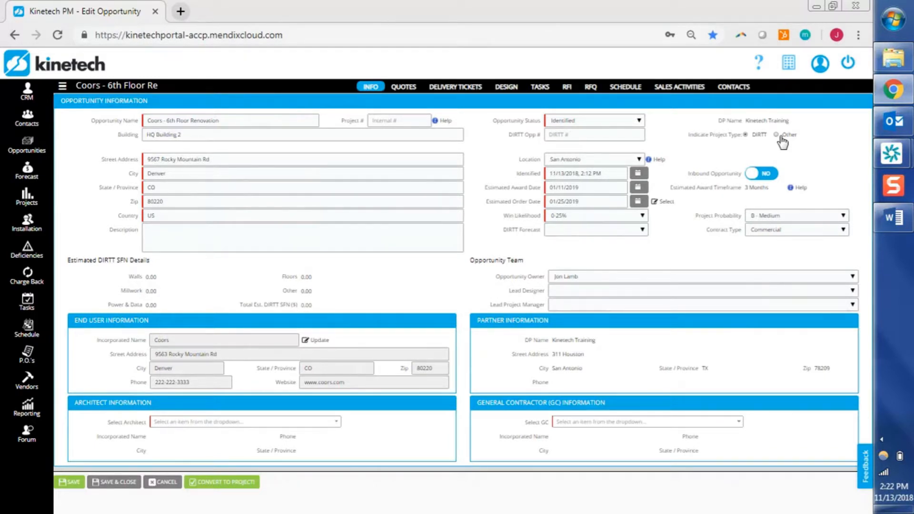
pyautogui.click(774, 174)
pyautogui.click(773, 174)
pyautogui.click(321, 341)
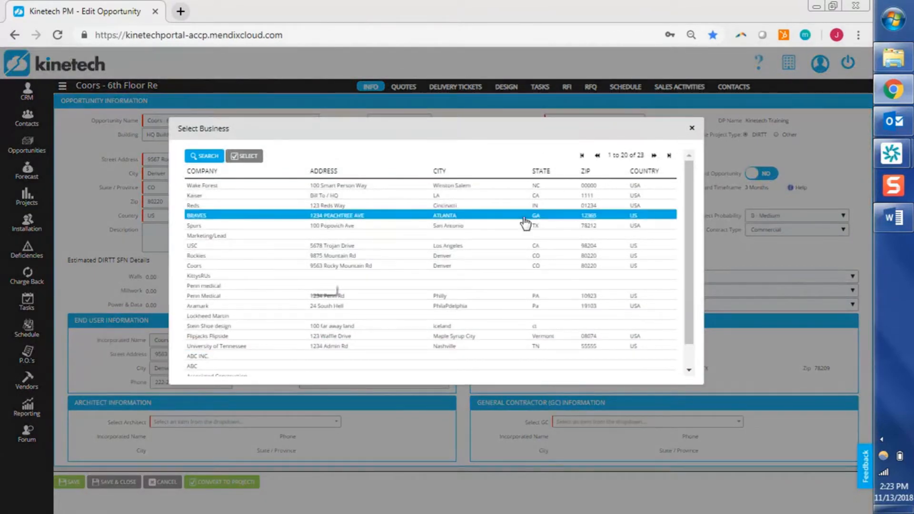
pyautogui.click(692, 129)
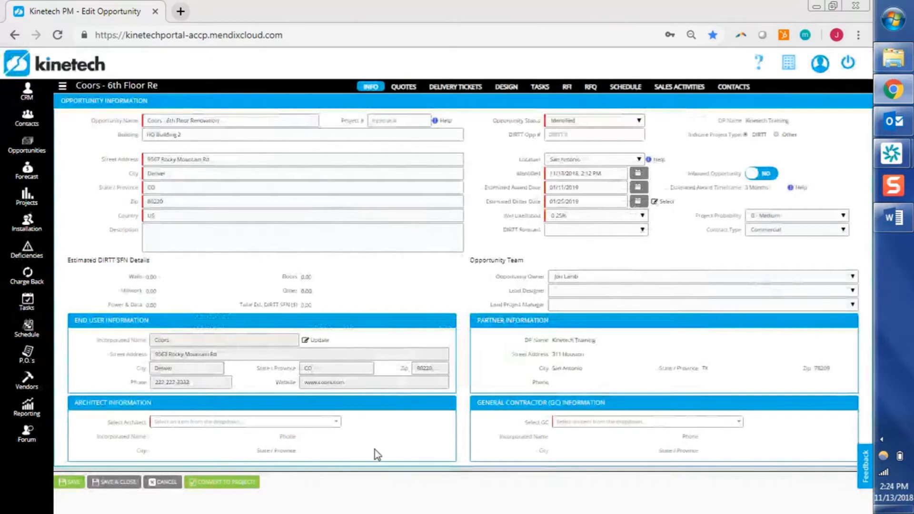
# Assign Architect One as the opportunity's architect
pyautogui.click(219, 429)
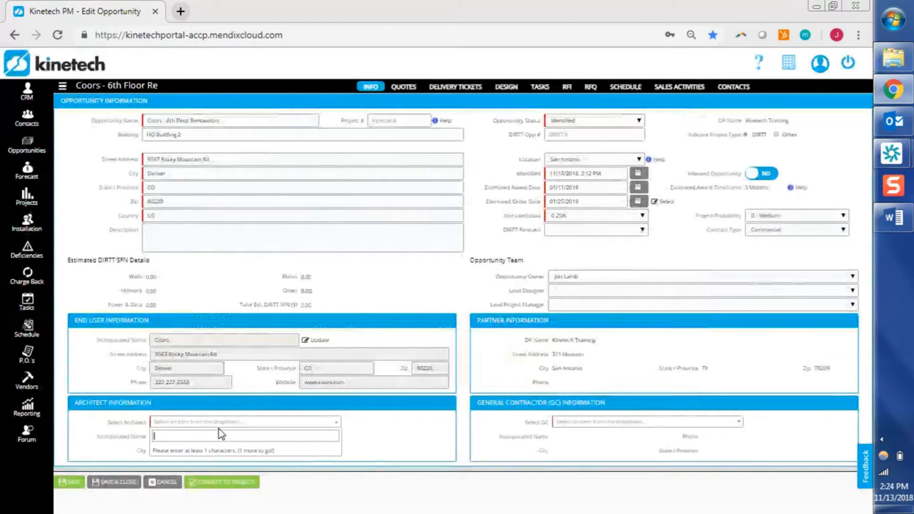
pyautogui.write('ar')
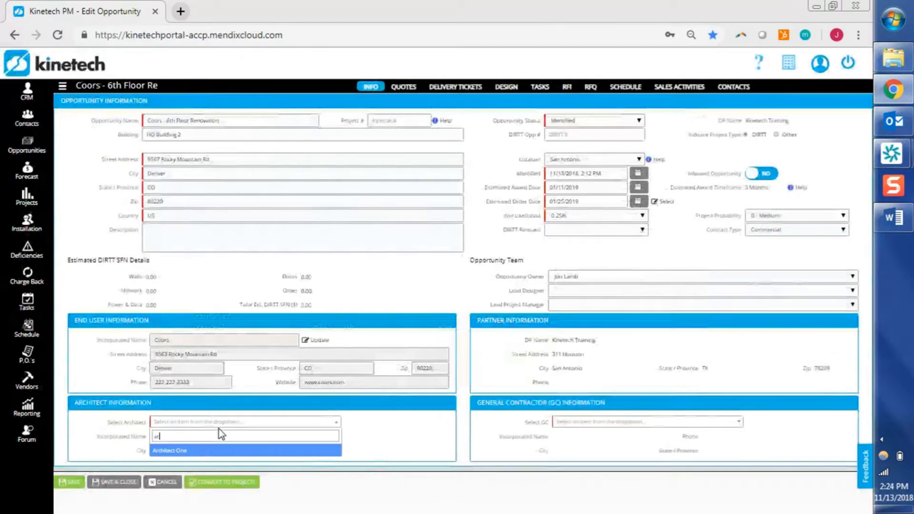
pyautogui.click(198, 452)
# Assign General Contractor as the opportunity's GC and save the opportunity
pyautogui.click(612, 423)
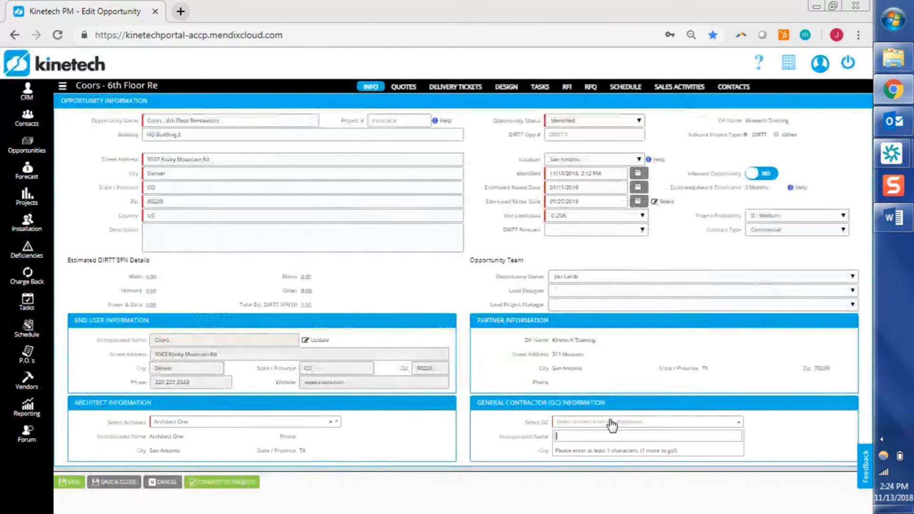
pyautogui.write('gen')
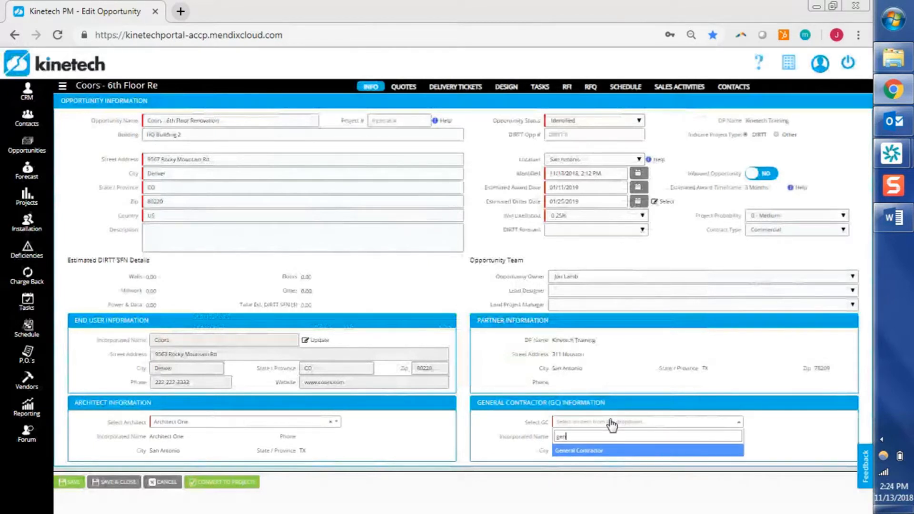
pyautogui.click(601, 452)
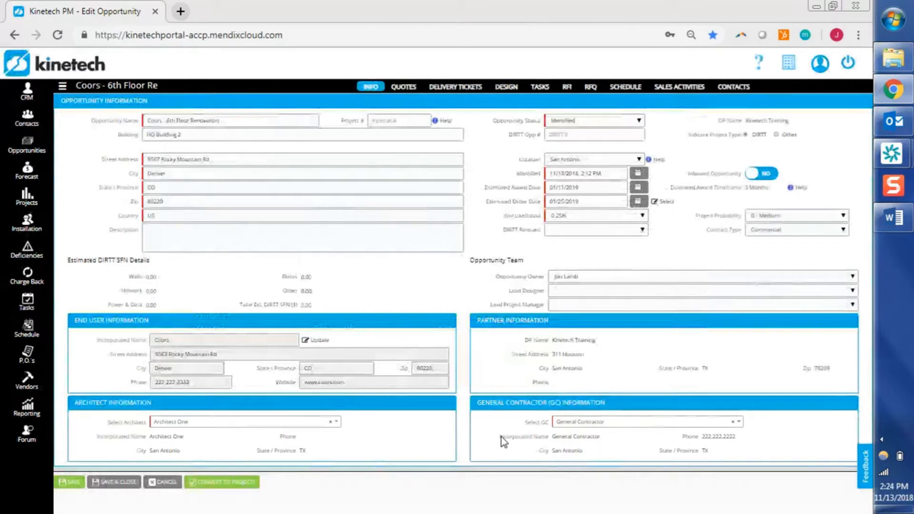
pyautogui.click(76, 481)
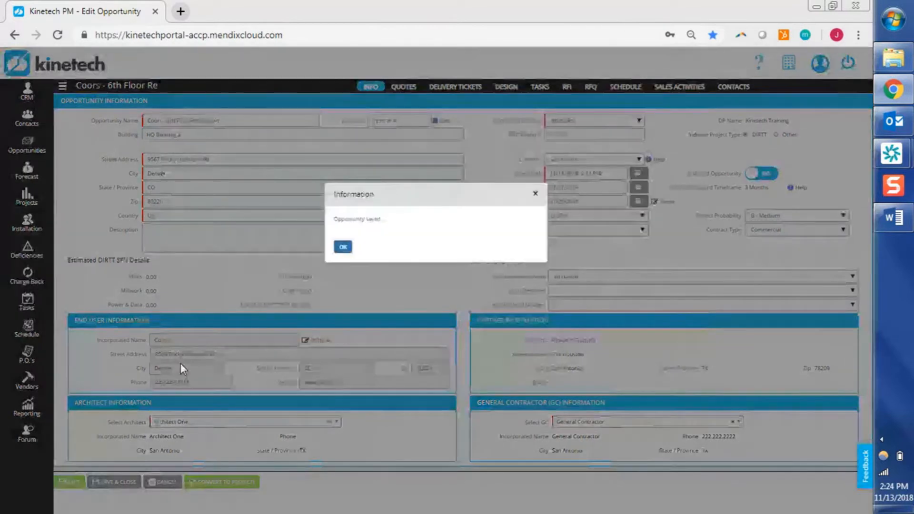
pyautogui.click(347, 250)
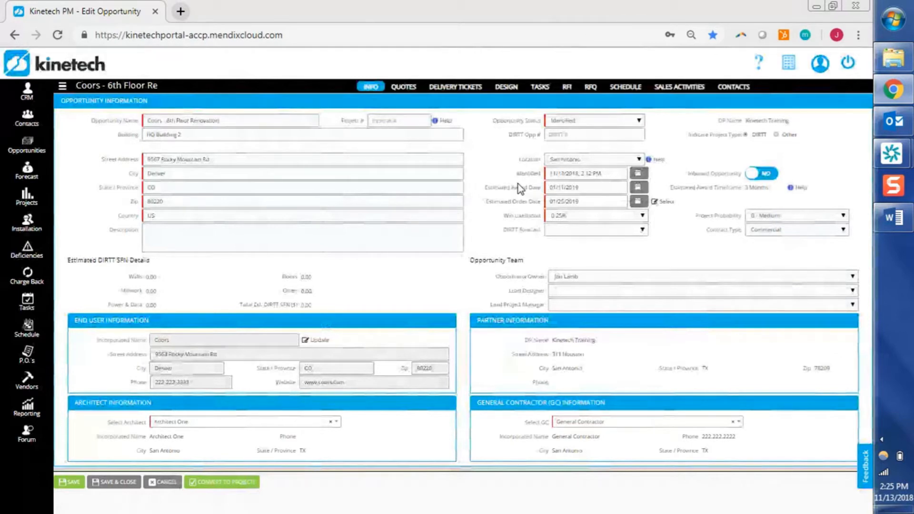
# Switch to the Monthly DP Training agenda in Word, go through its remaining items and return to the opportunity in Chrome
pyautogui.hotkey('alt', 'Tab')
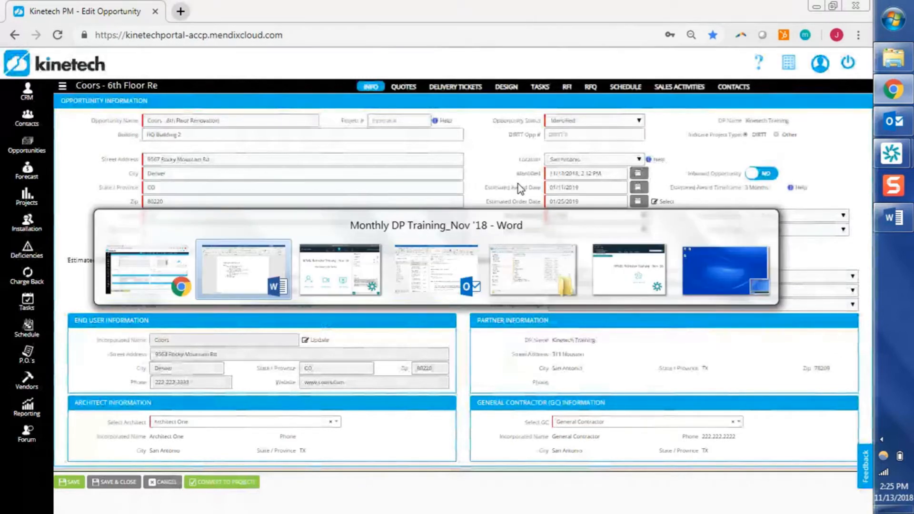
pyautogui.press('Down')
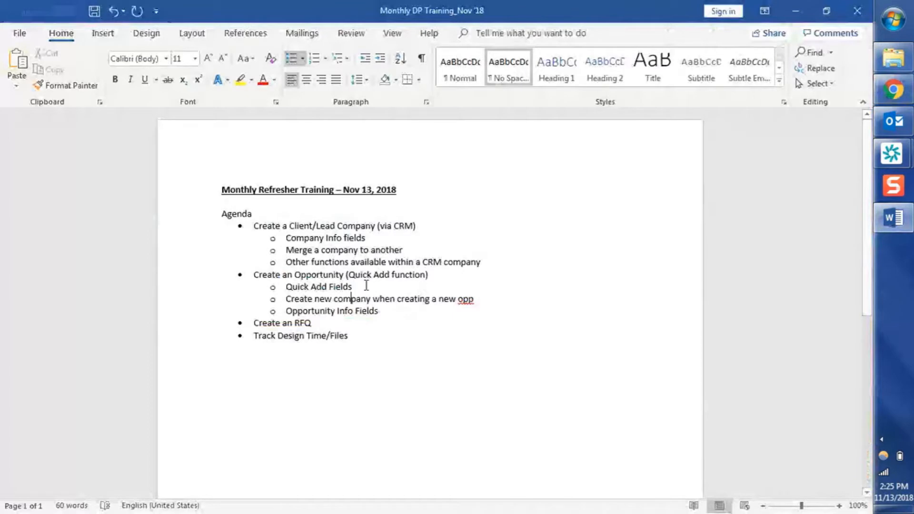
pyautogui.press('Down')
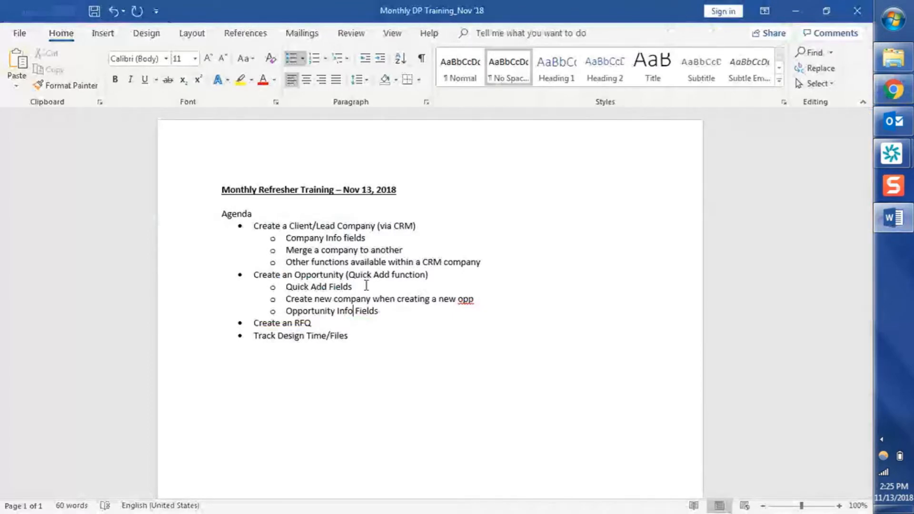
pyautogui.press('Down')
pyautogui.press('Down')
pyautogui.hotkey('alt', 'Tab')
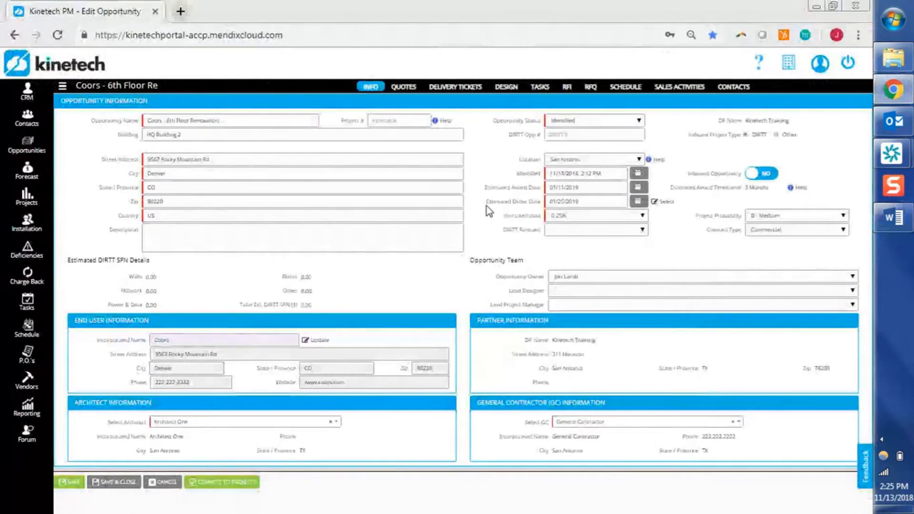
# Examine the opportunity's quotes, delivery tickets, design, tasks, RFI, RFQ, schedule and sales activities sections
pyautogui.click(407, 88)
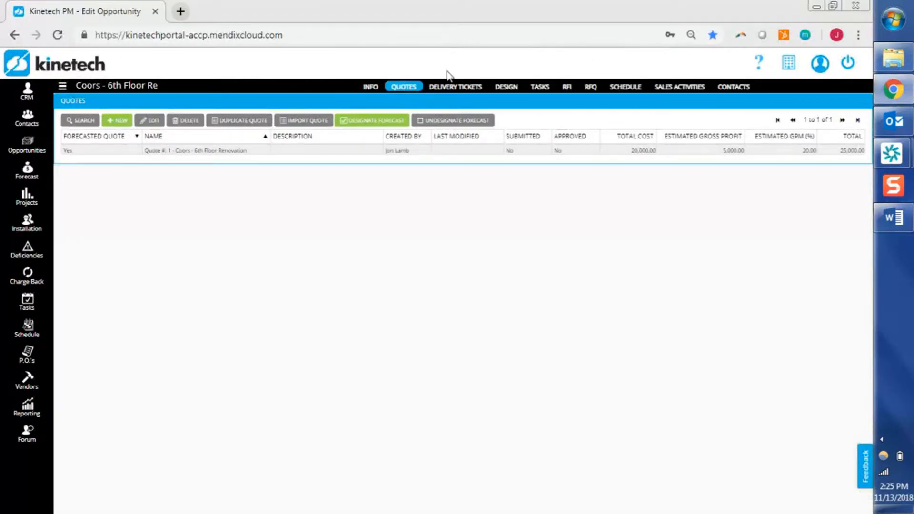
pyautogui.click(477, 89)
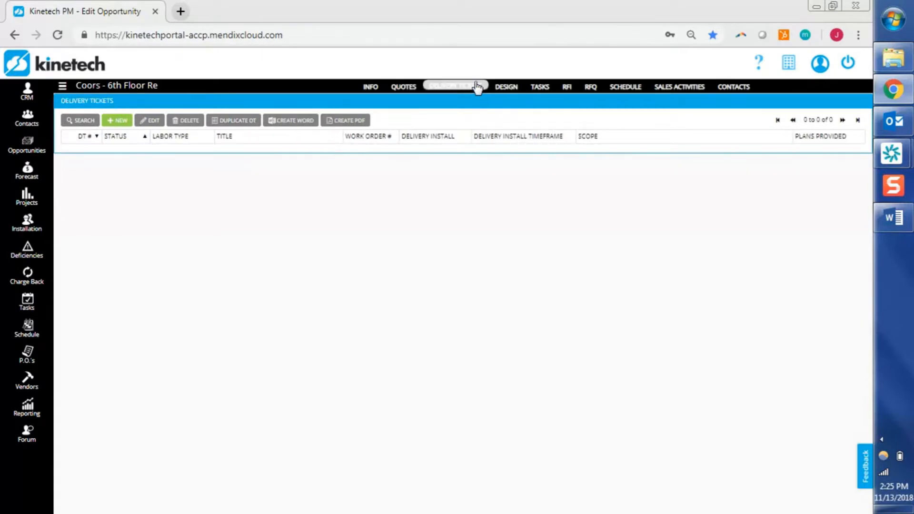
pyautogui.click(519, 91)
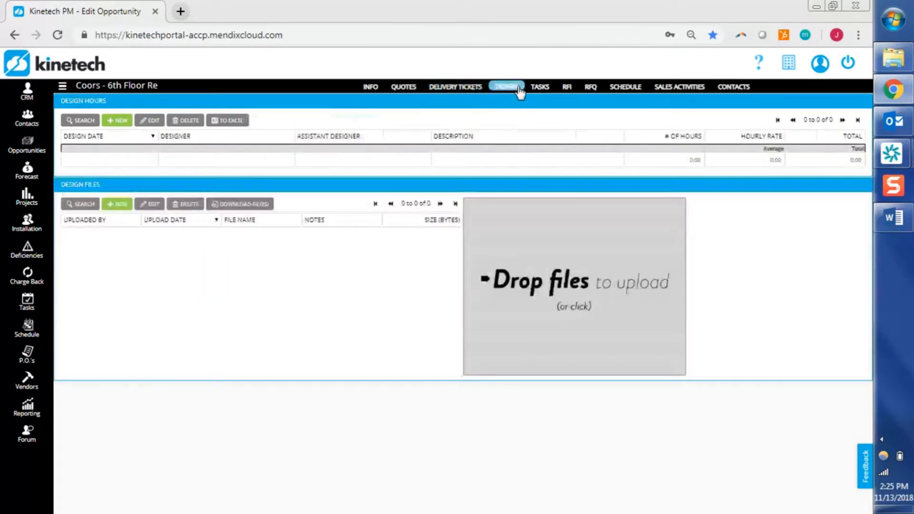
pyautogui.click(543, 90)
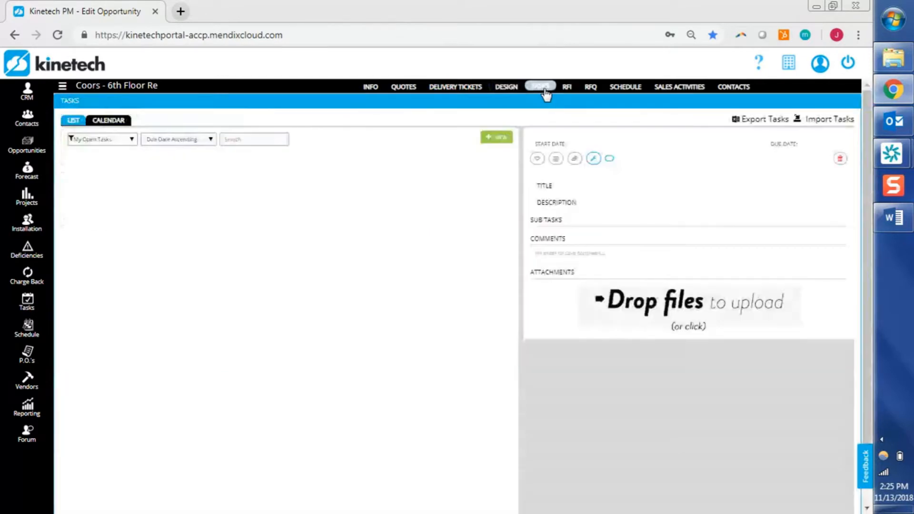
pyautogui.click(565, 91)
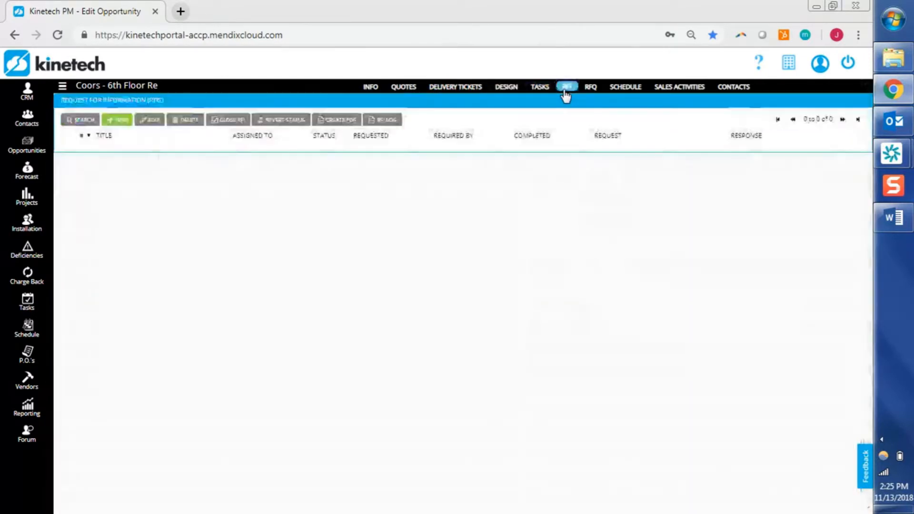
pyautogui.click(592, 89)
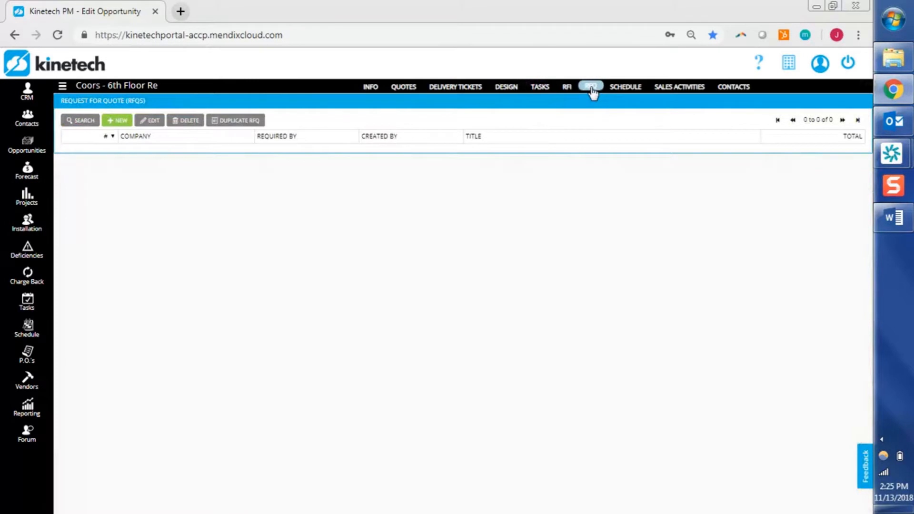
pyautogui.click(627, 90)
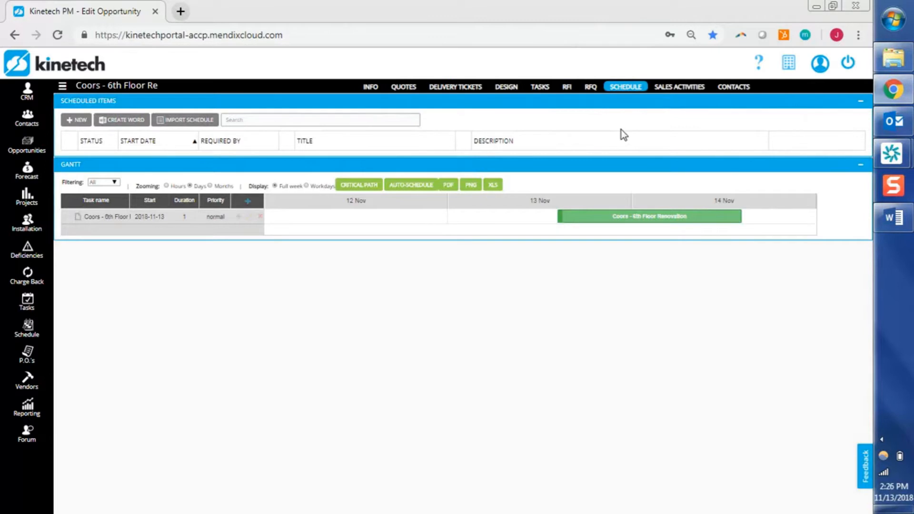
pyautogui.click(675, 90)
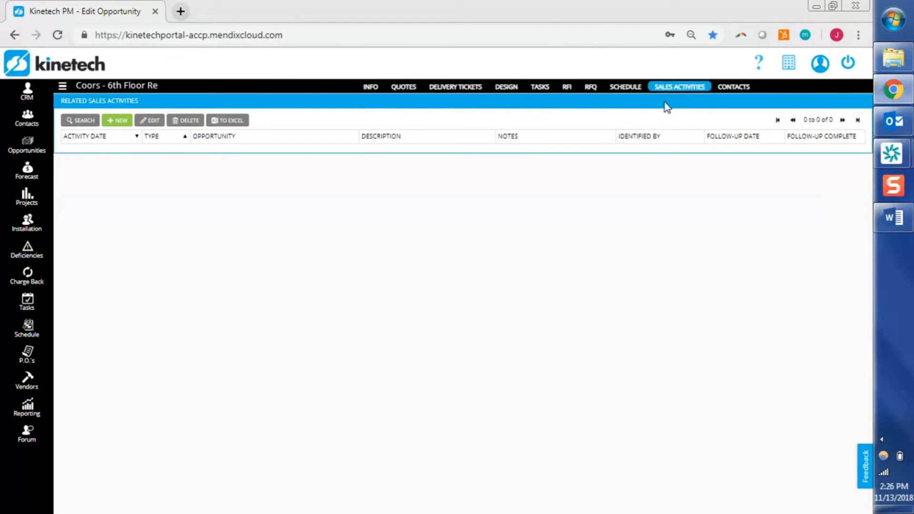
# View the opportunity's company contacts, and start a new RFQ for the opportunity with its form enlarged
pyautogui.click(744, 89)
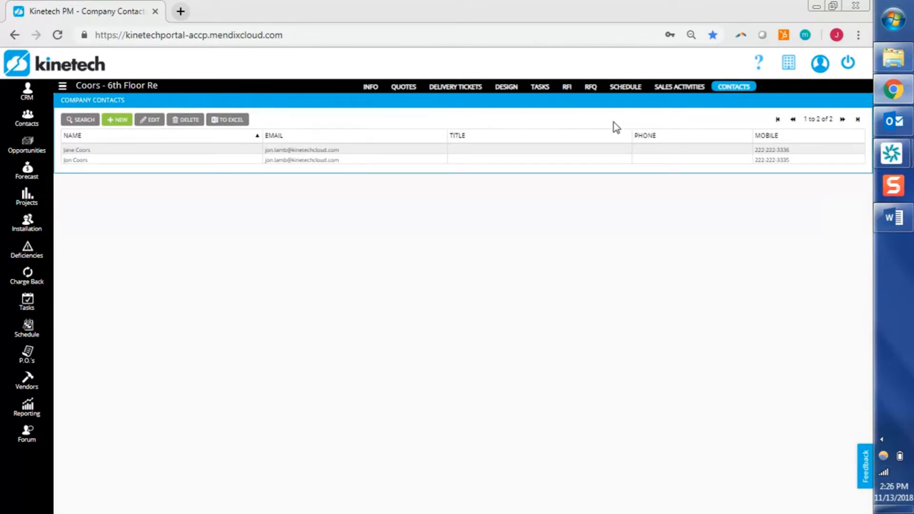
pyautogui.click(589, 88)
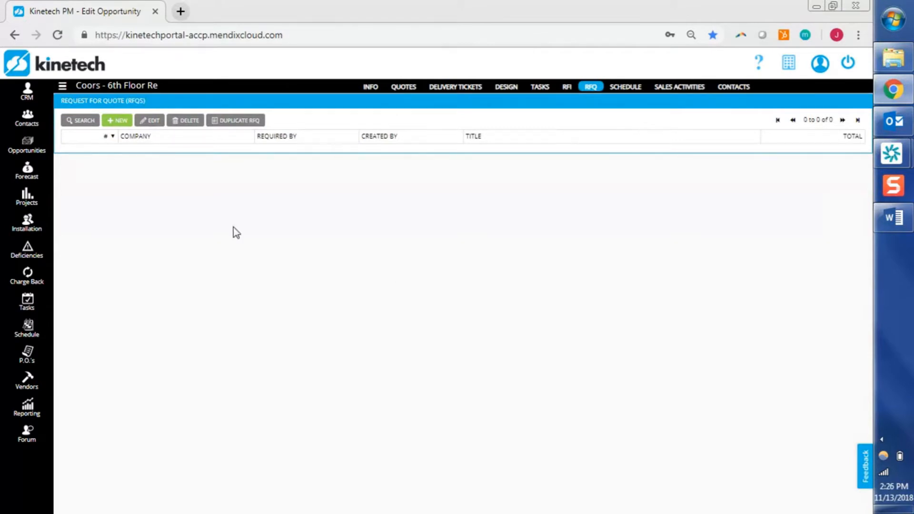
pyautogui.click(123, 122)
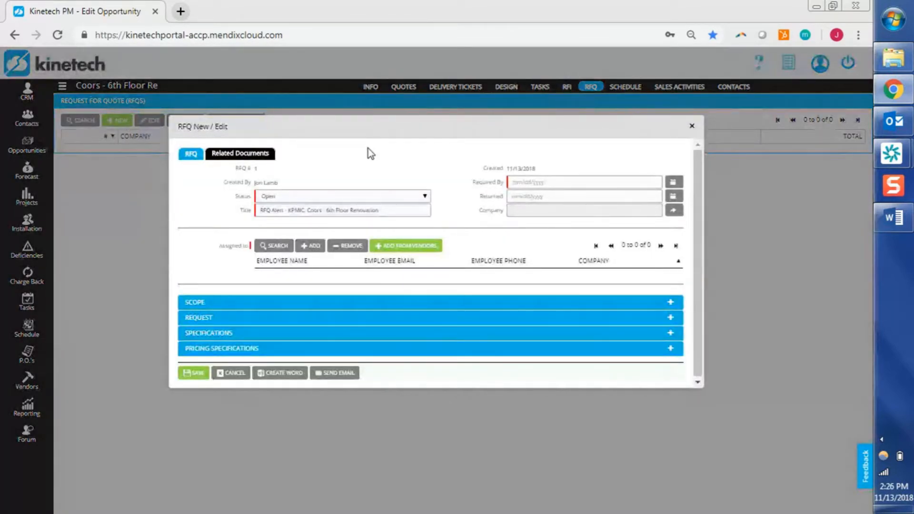
pyautogui.doubleClick(417, 131)
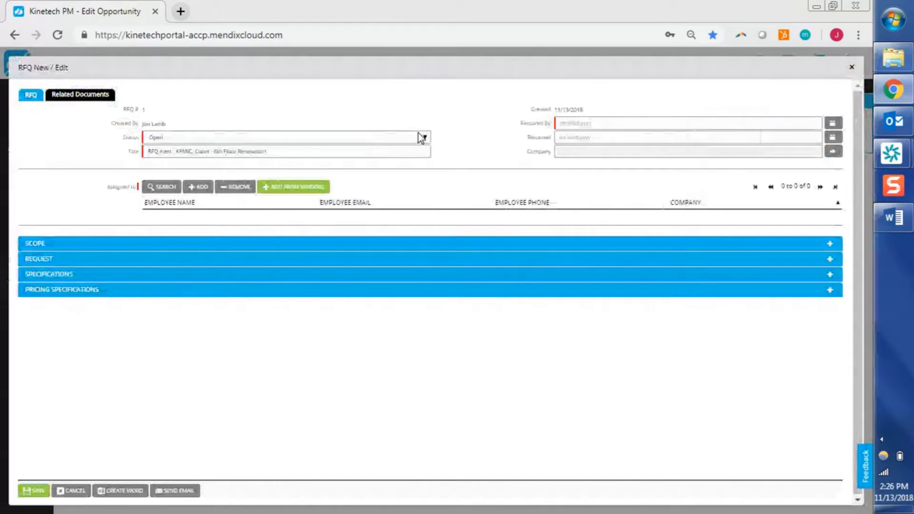
pyautogui.click(389, 293)
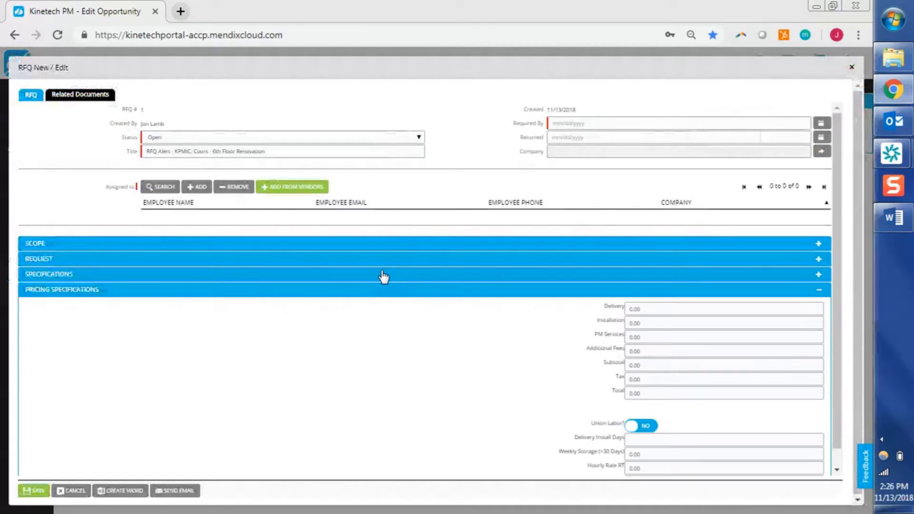
pyautogui.click(374, 292)
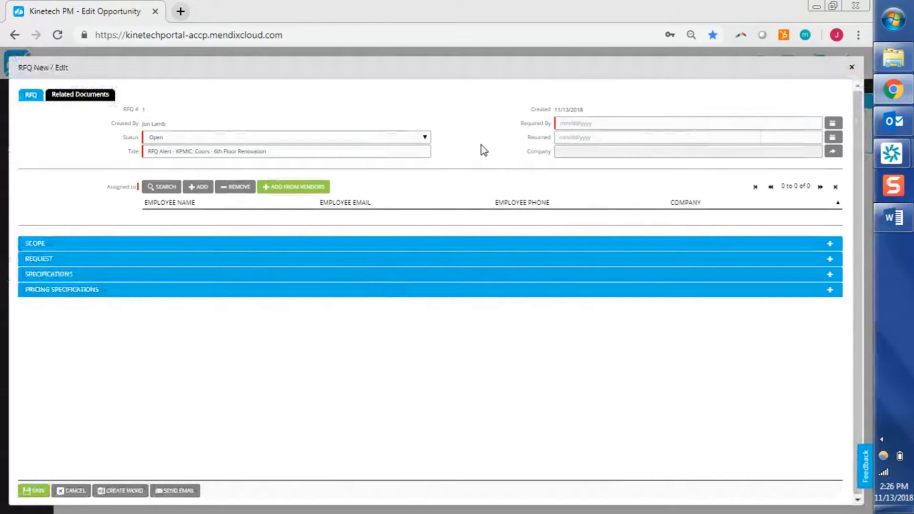
# Keep the new RFQ's status as Open and set its Required By date to 11/21/2018
pyautogui.click(189, 138)
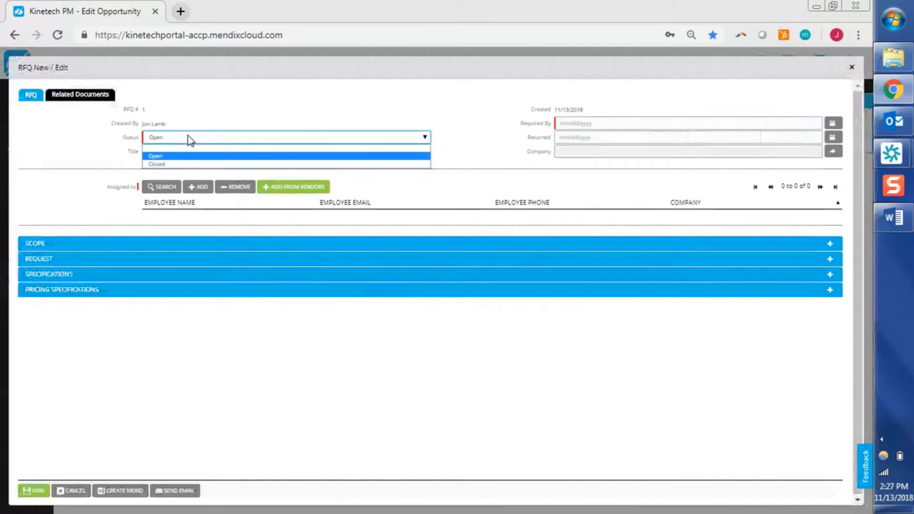
pyautogui.click(189, 139)
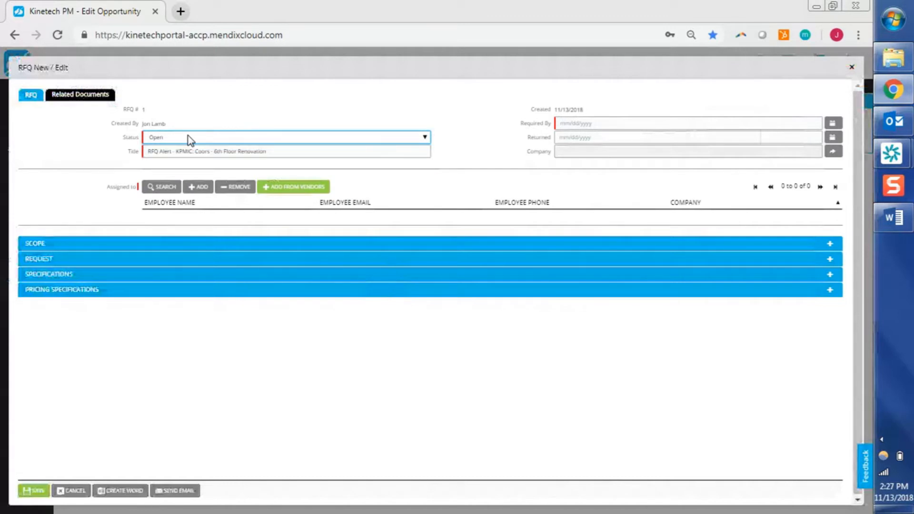
pyautogui.click(285, 151)
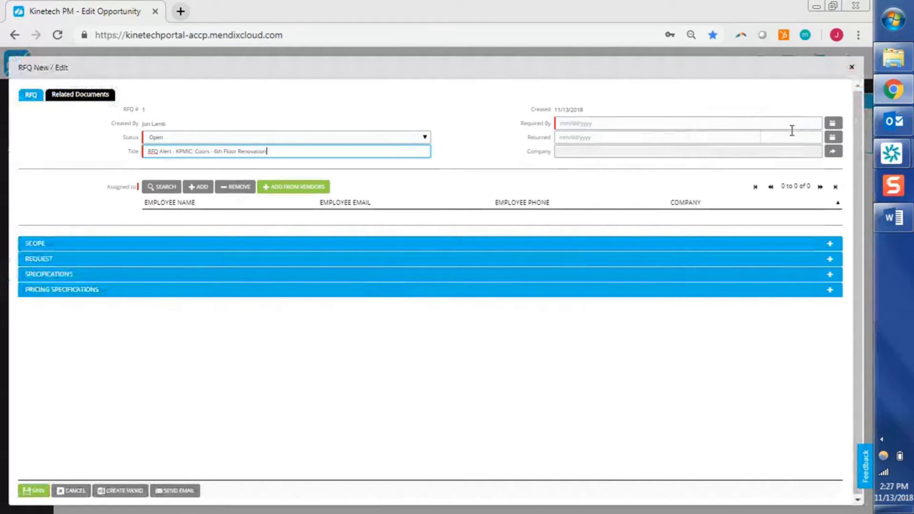
pyautogui.click(841, 126)
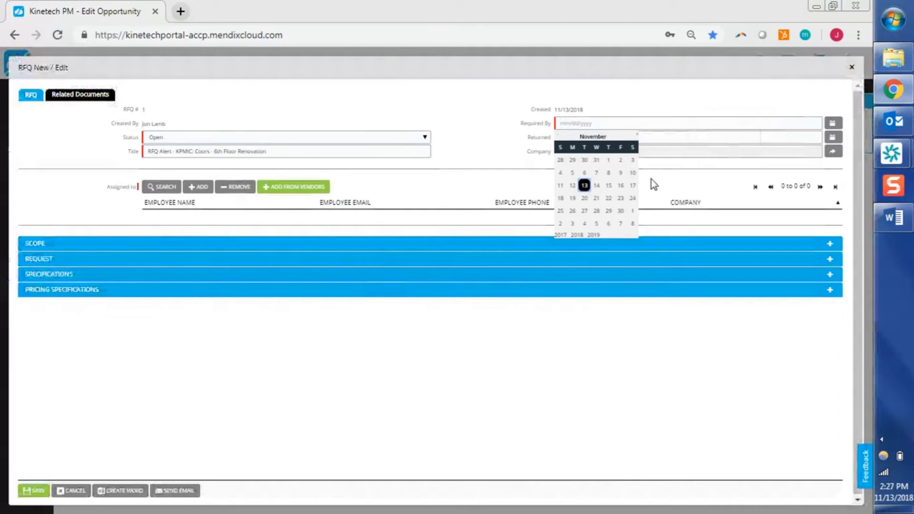
pyautogui.click(596, 199)
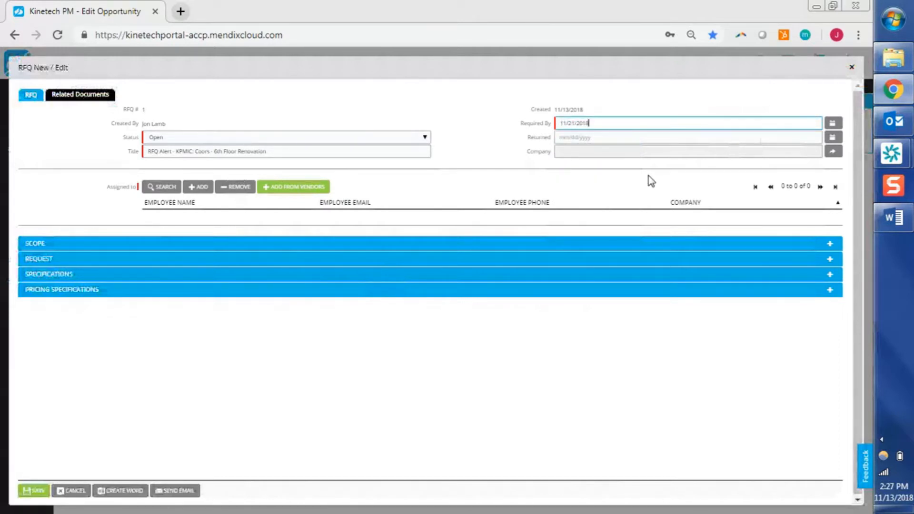
# Leave the RFQ's returned date blank and choose Install Vendor as its company
pyautogui.click(608, 137)
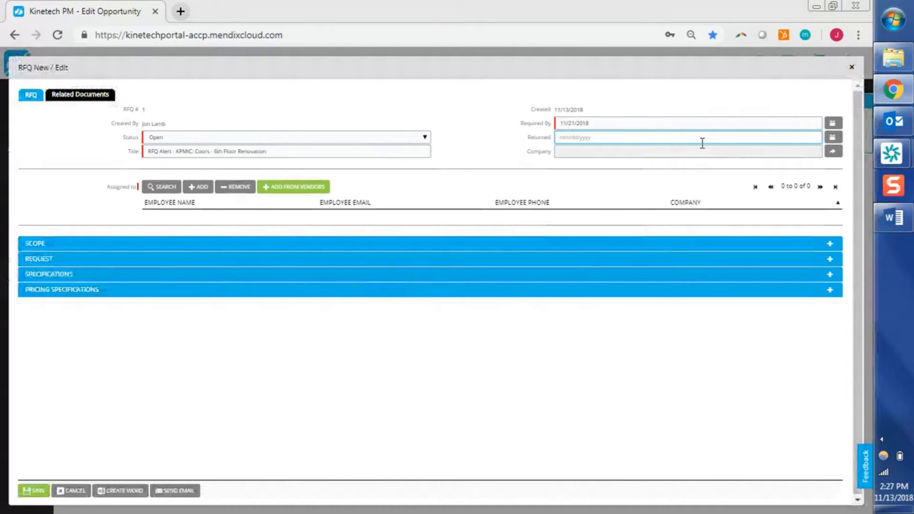
pyautogui.click(840, 157)
pyautogui.click(561, 196)
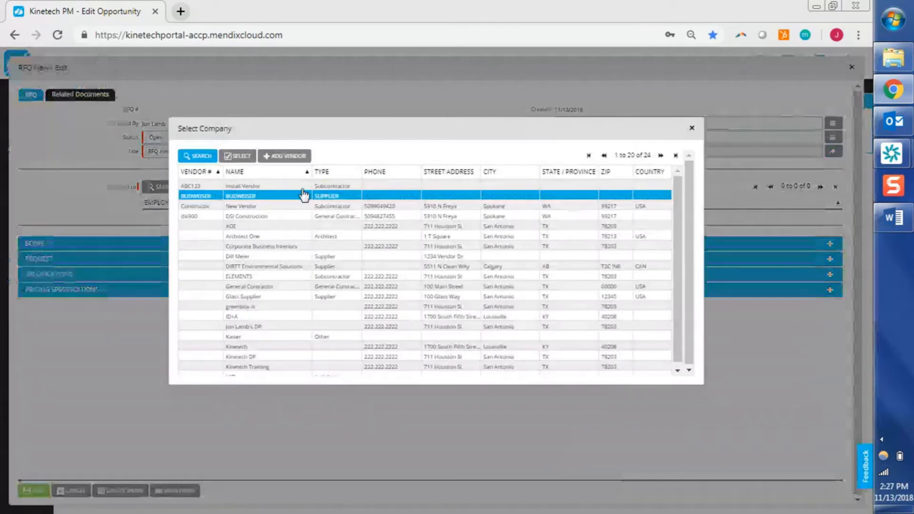
pyautogui.click(285, 186)
pyautogui.doubleClick(285, 187)
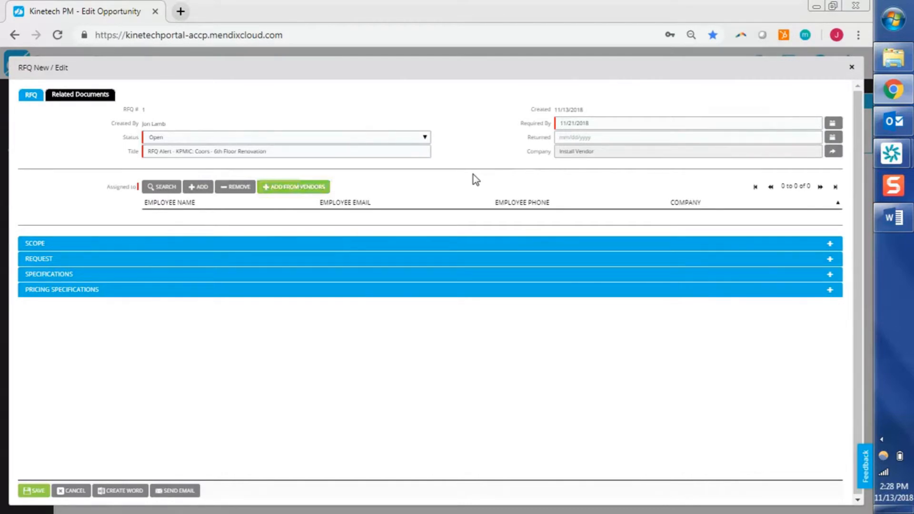
# Assign the RFQ to the Kinetech Training employee and to the Install Vendor contact from the vendors list
pyautogui.click(204, 189)
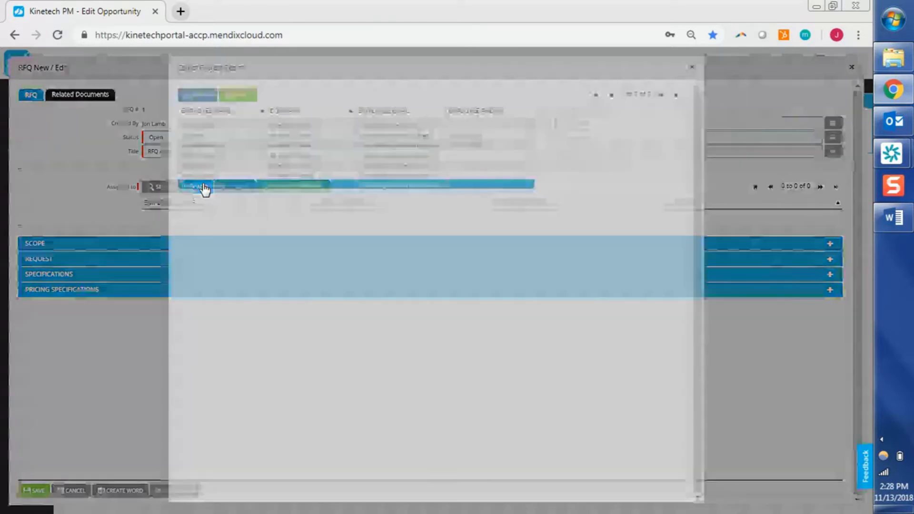
pyautogui.doubleClick(225, 140)
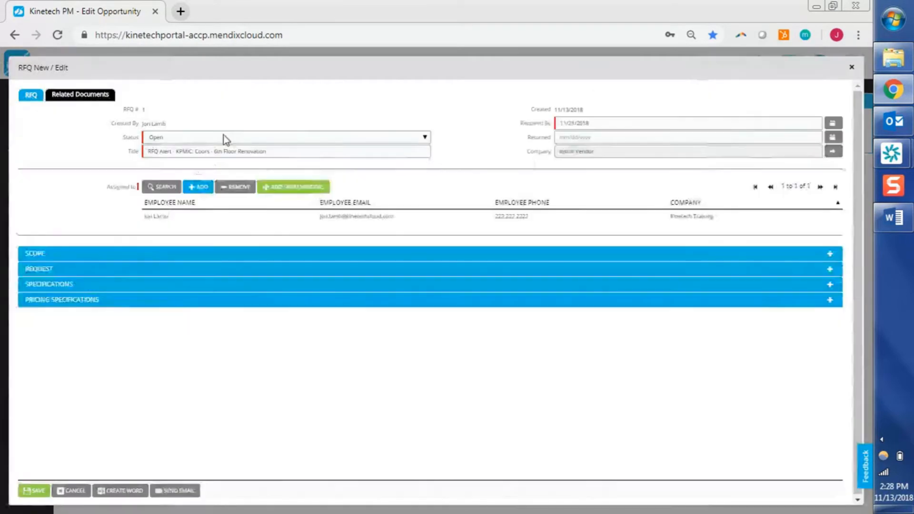
pyautogui.click(169, 223)
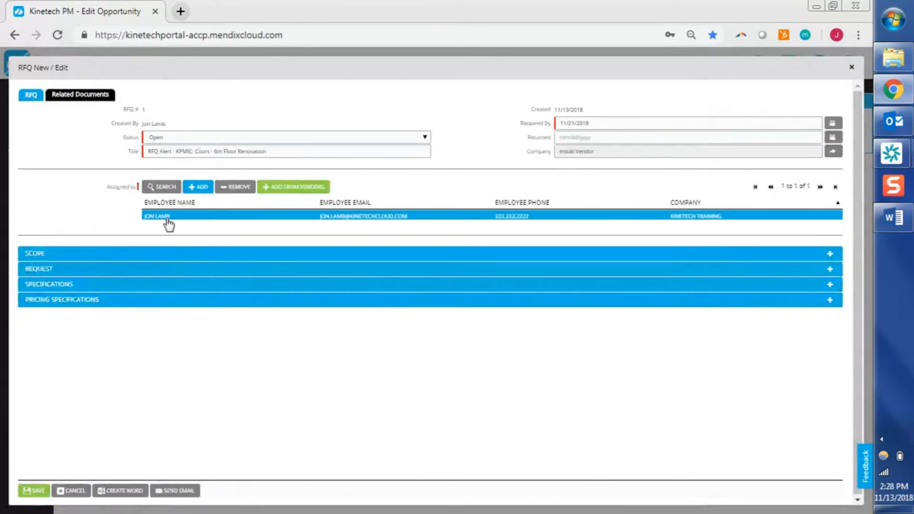
pyautogui.click(280, 189)
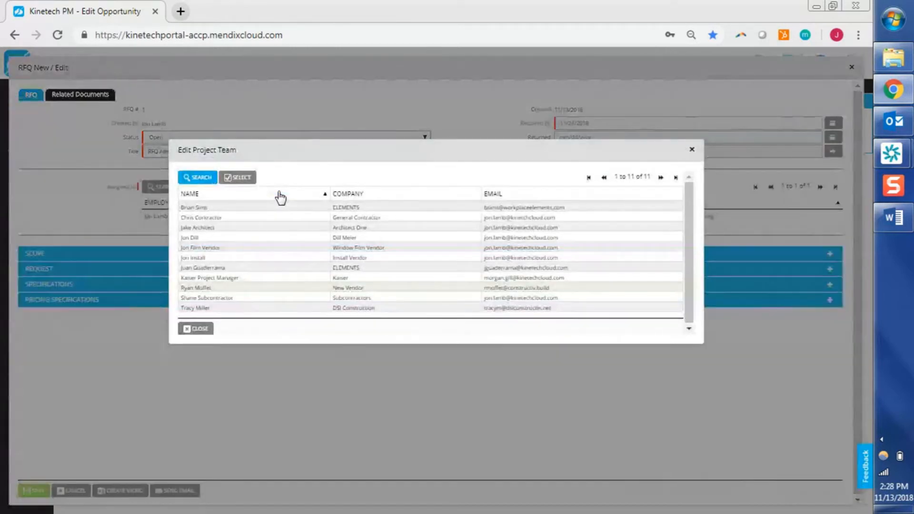
pyautogui.click(254, 259)
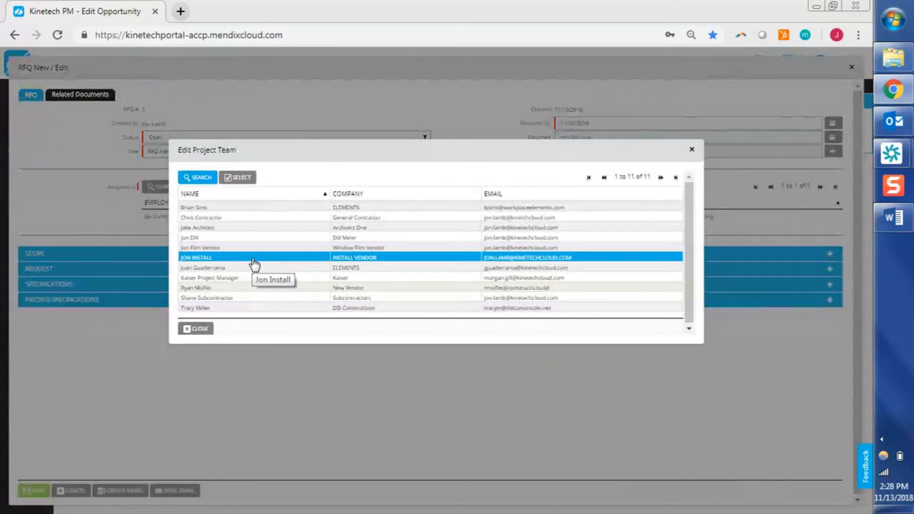
pyautogui.doubleClick(253, 263)
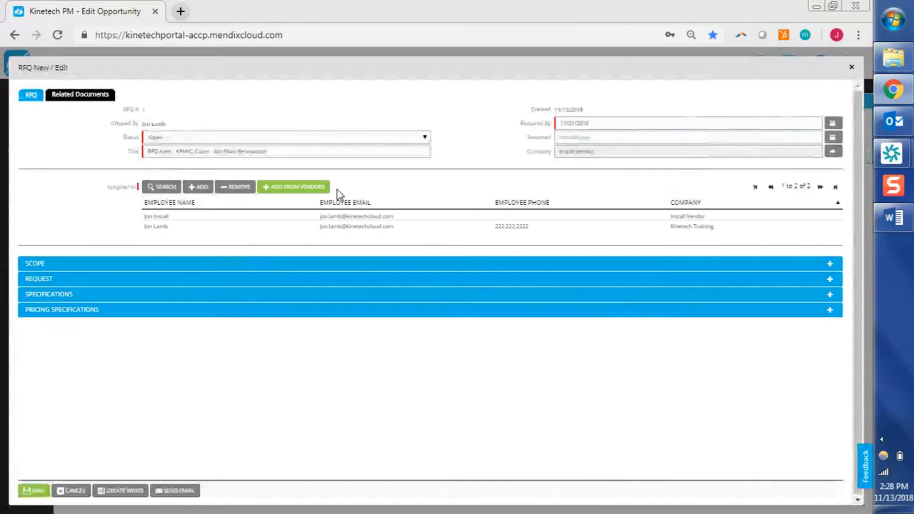
# Expand the RFQ's scope, request, specifications and pricing specifications sections and examine their templates and fields
pyautogui.click(221, 315)
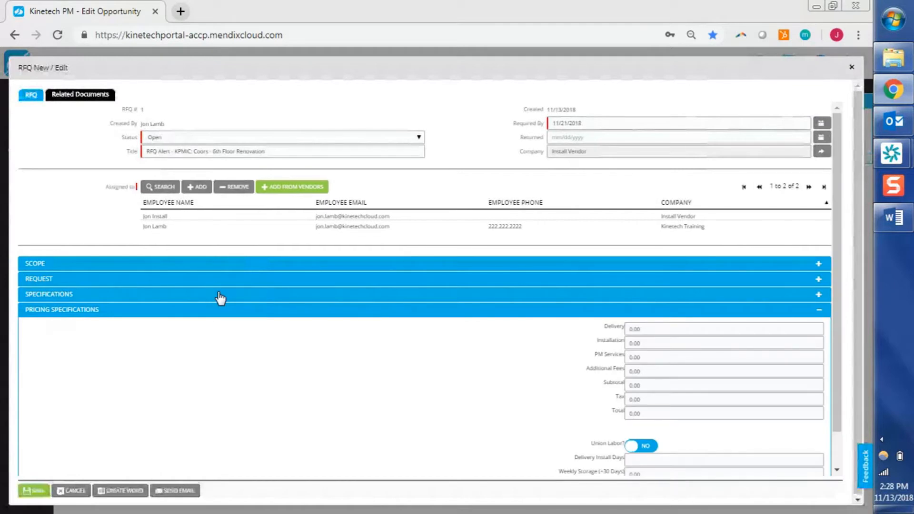
pyautogui.click(218, 295)
pyautogui.click(215, 279)
pyautogui.click(214, 265)
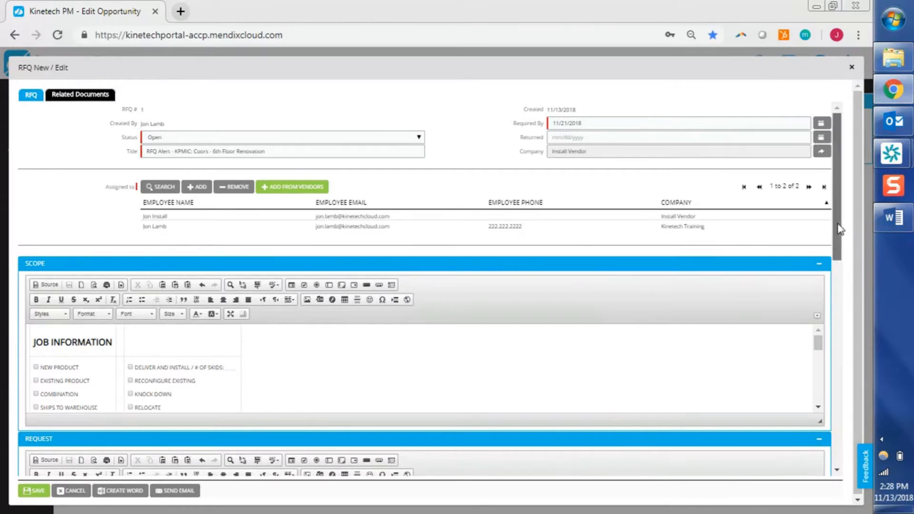
pyautogui.moveTo(839, 229); pyautogui.dragTo(843, 278)
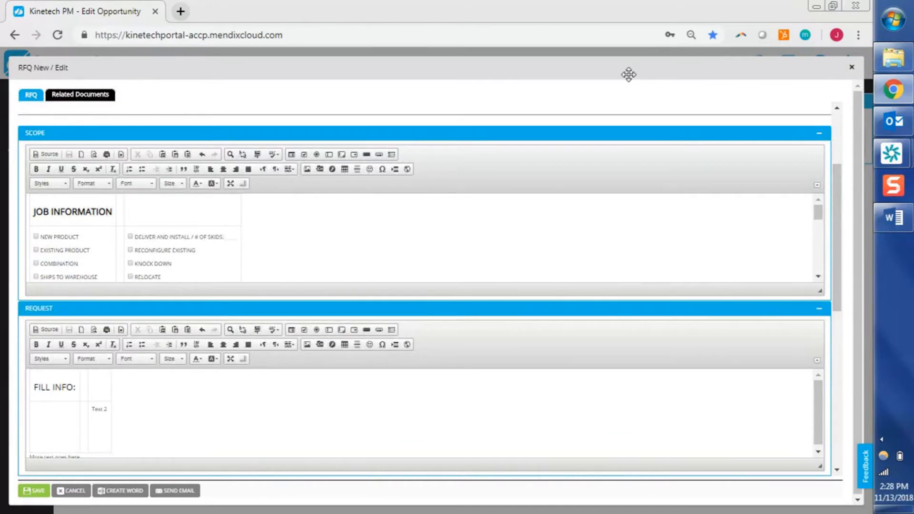
pyautogui.moveTo(630, 93); pyautogui.dragTo(632, 129)
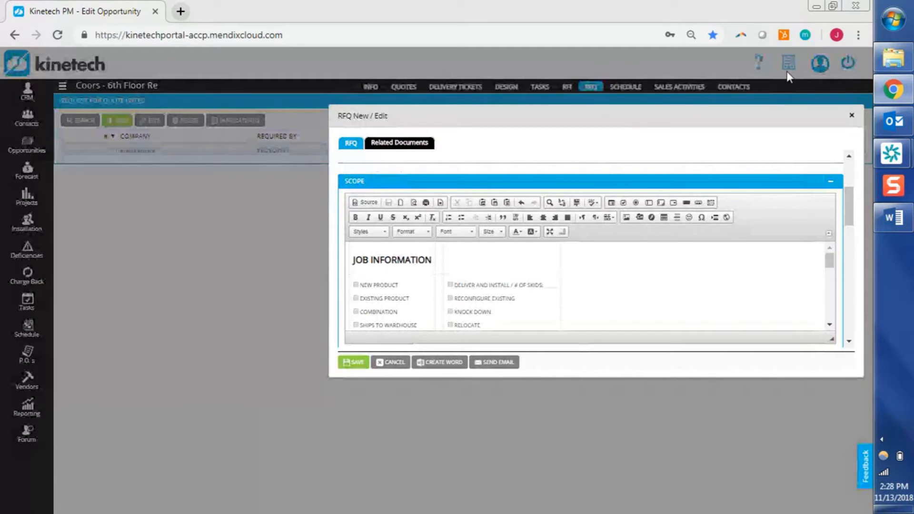
pyautogui.doubleClick(742, 111)
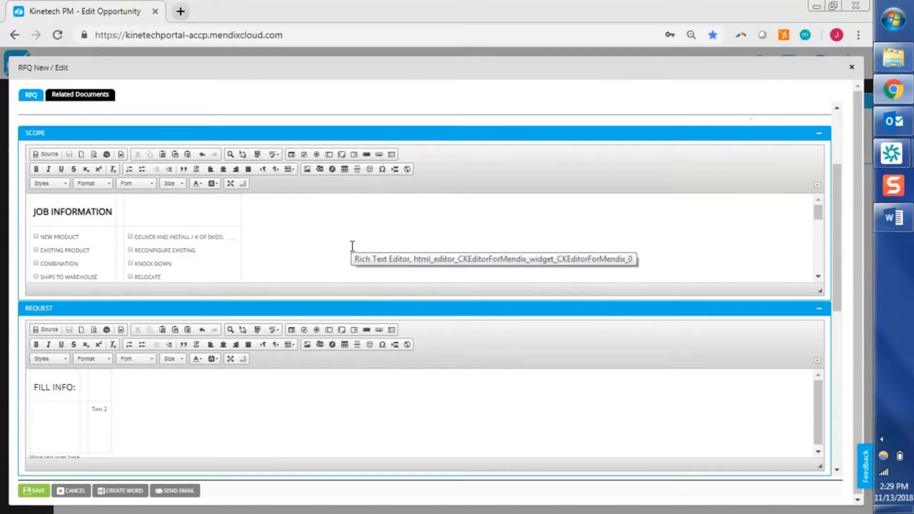
pyautogui.moveTo(822, 211); pyautogui.dragTo(823, 227)
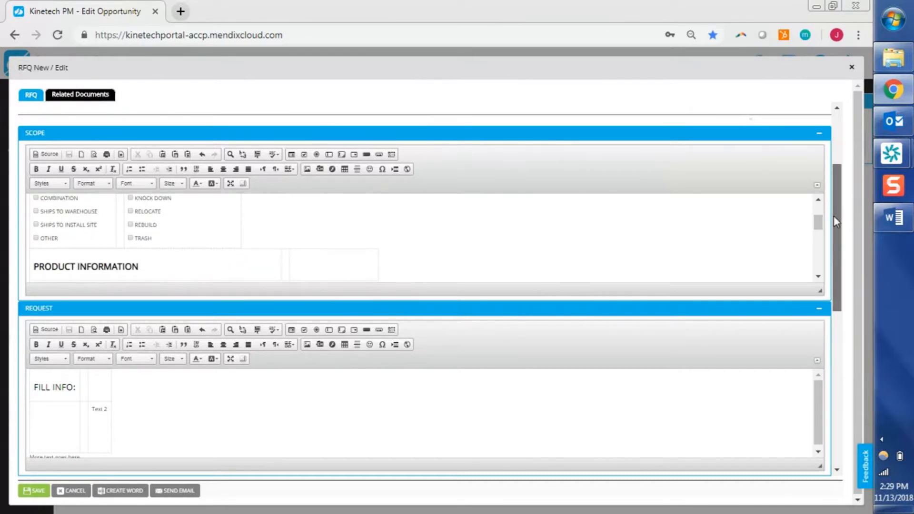
pyautogui.moveTo(833, 216); pyautogui.dragTo(836, 275)
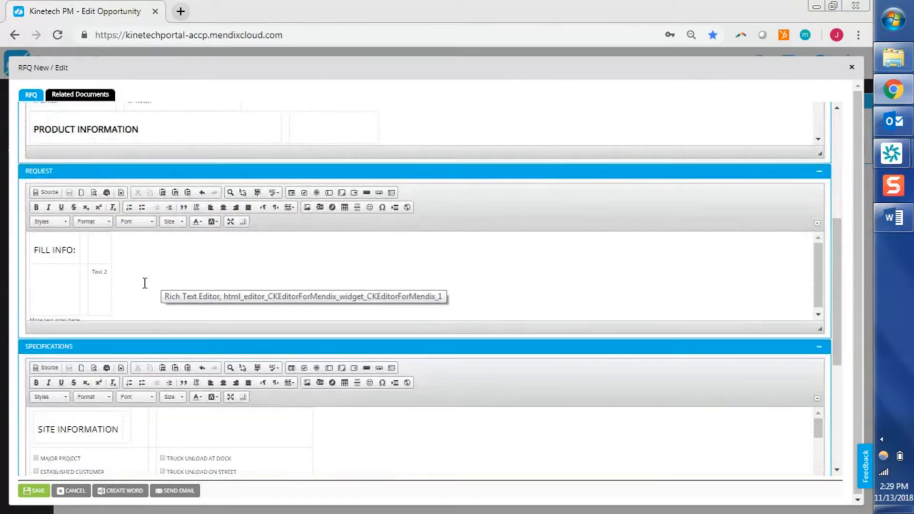
pyautogui.moveTo(839, 284); pyautogui.dragTo(832, 367)
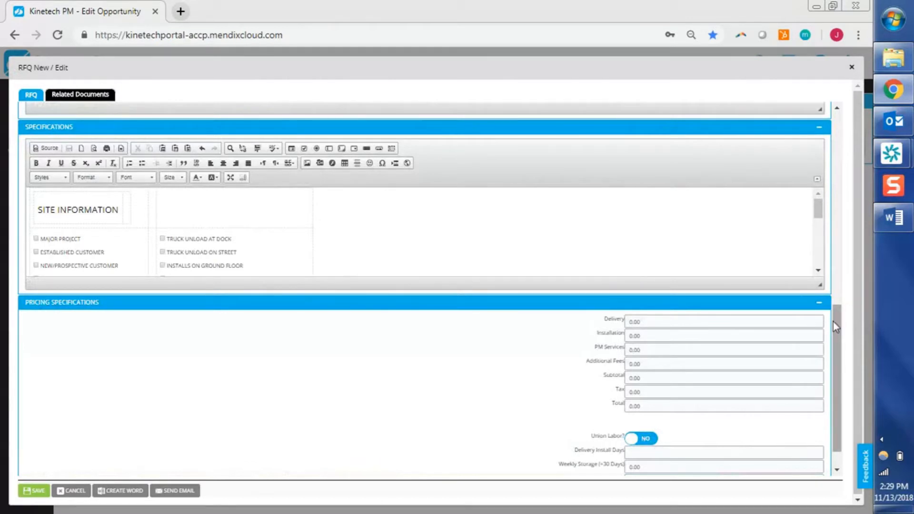
pyautogui.moveTo(833, 322); pyautogui.dragTo(837, 367)
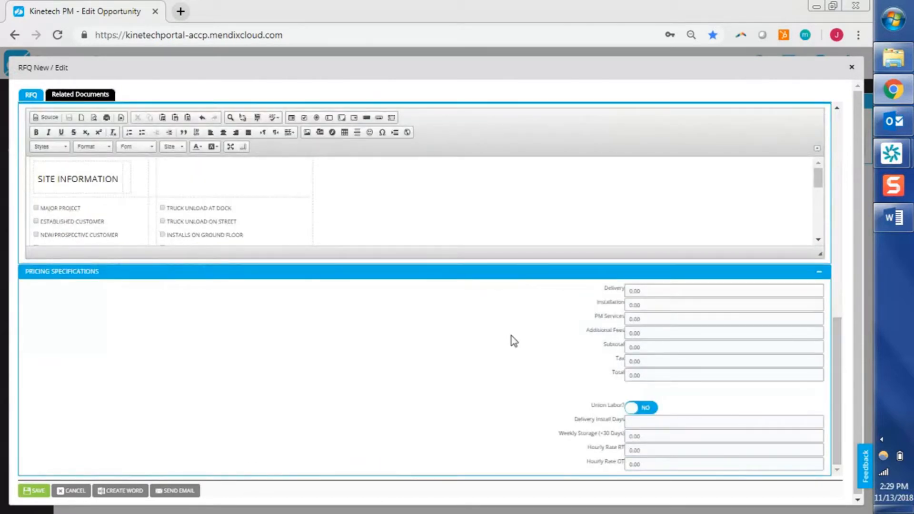
# Set the total in the RFQ's pricing specifications to 10,000
pyautogui.click(659, 305)
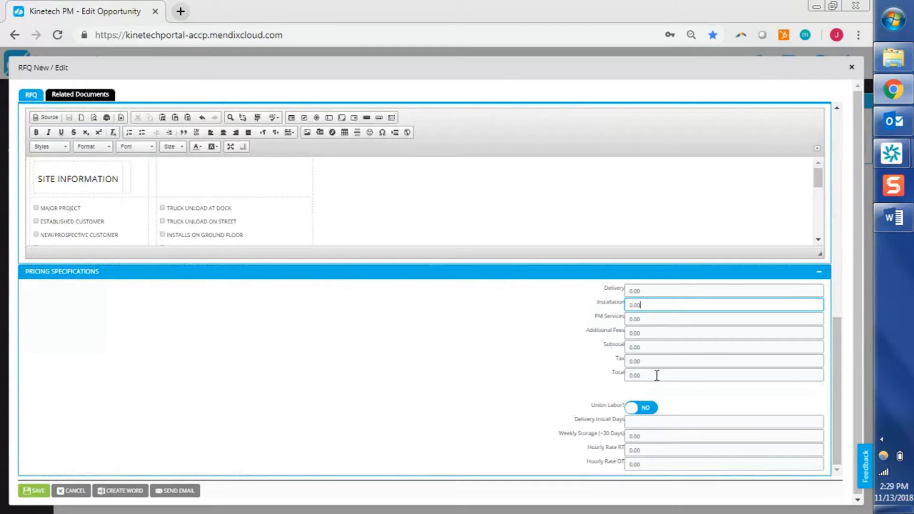
pyautogui.moveTo(657, 376); pyautogui.dragTo(580, 373)
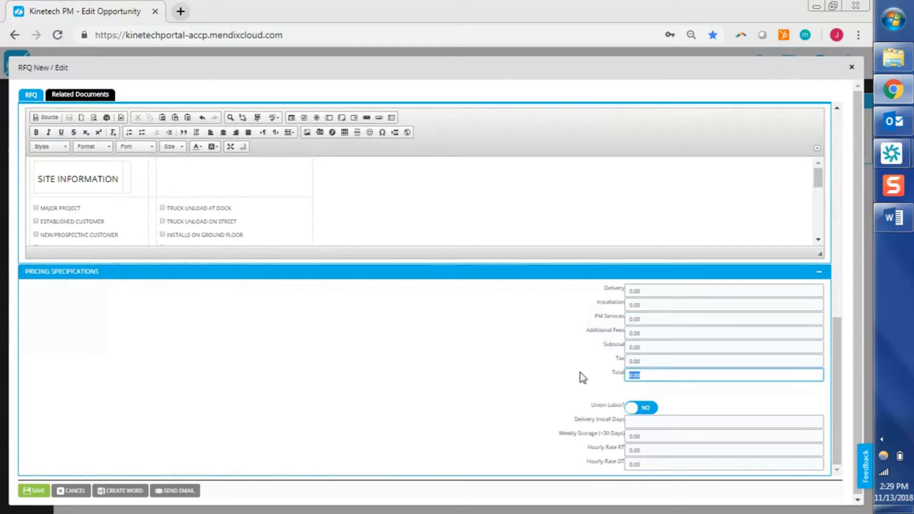
pyautogui.write('10,000')
pyautogui.press('Tab')
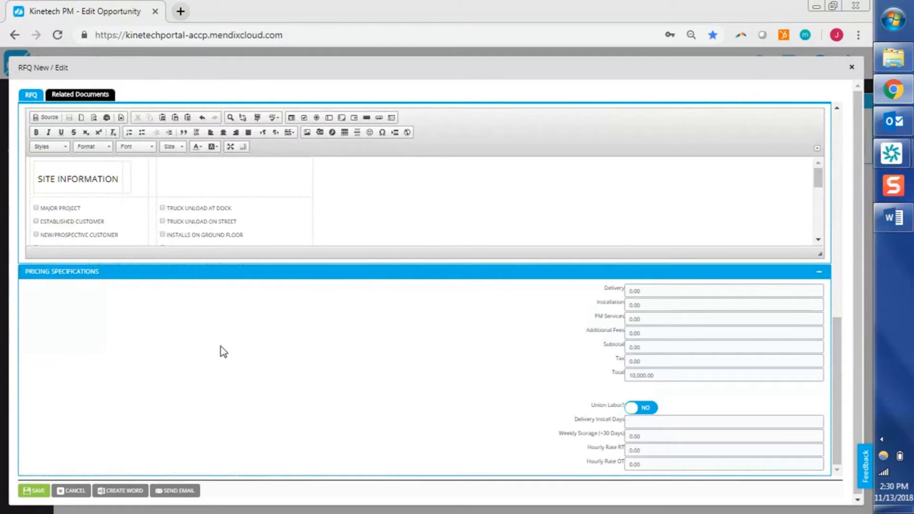
# Upload the Impression Sunrise JPG image to the RFQ's related documents and save the RFQ
pyautogui.click(105, 98)
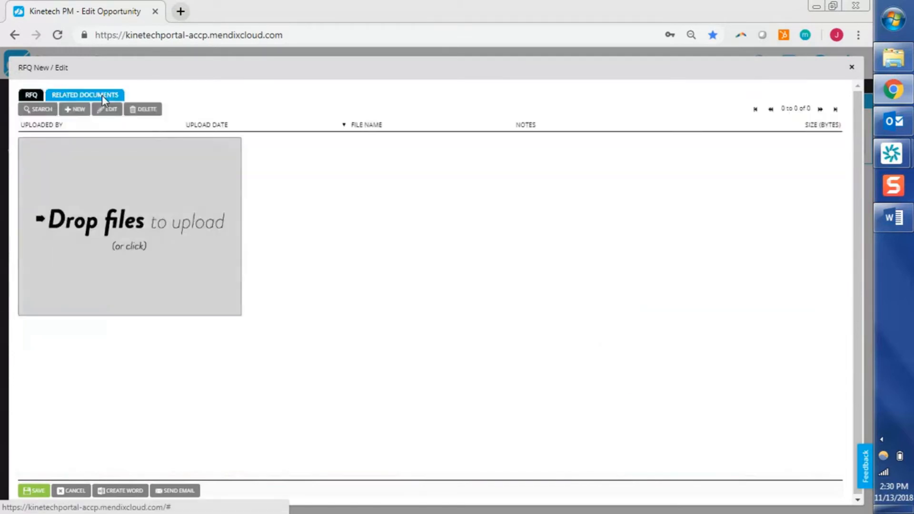
pyautogui.click(126, 210)
pyautogui.click(178, 151)
pyautogui.doubleClick(178, 150)
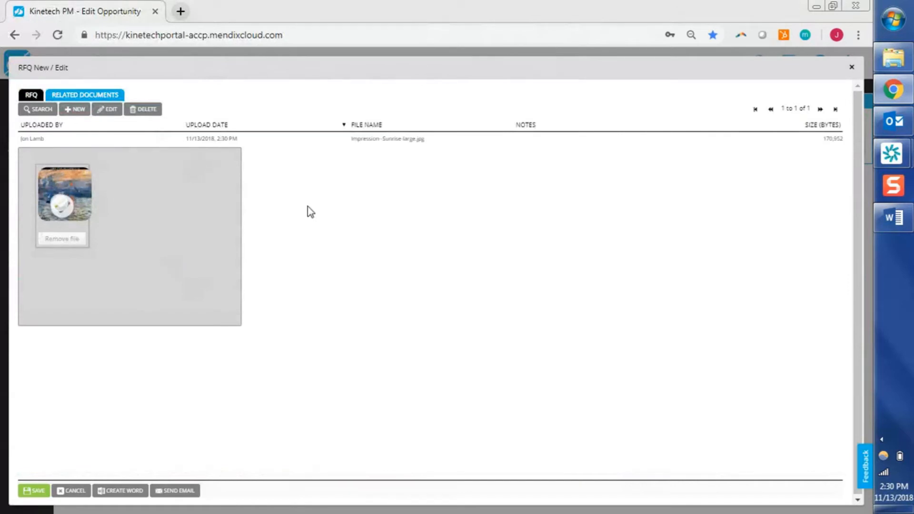
pyautogui.click(30, 491)
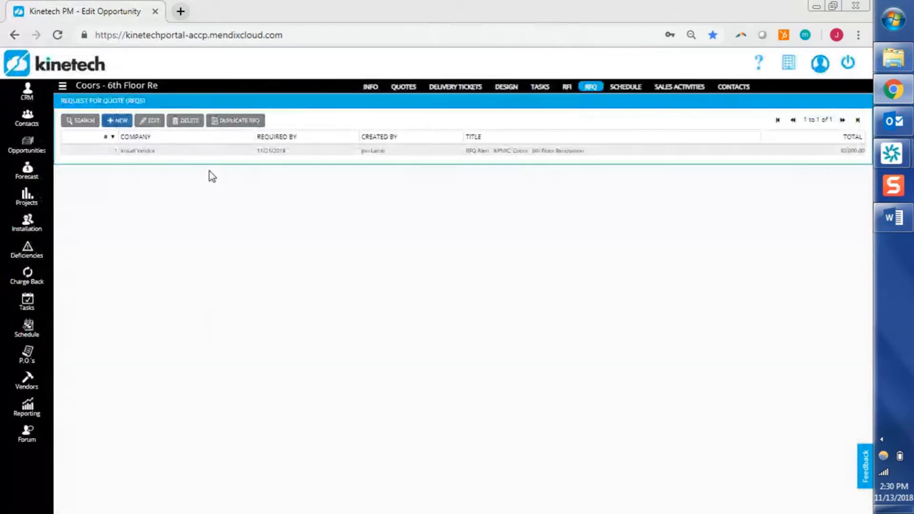
# Duplicate the Install Vendor RFQ and remove the "COPY of -" prefix from the copy's title
pyautogui.click(210, 151)
pyautogui.click(240, 123)
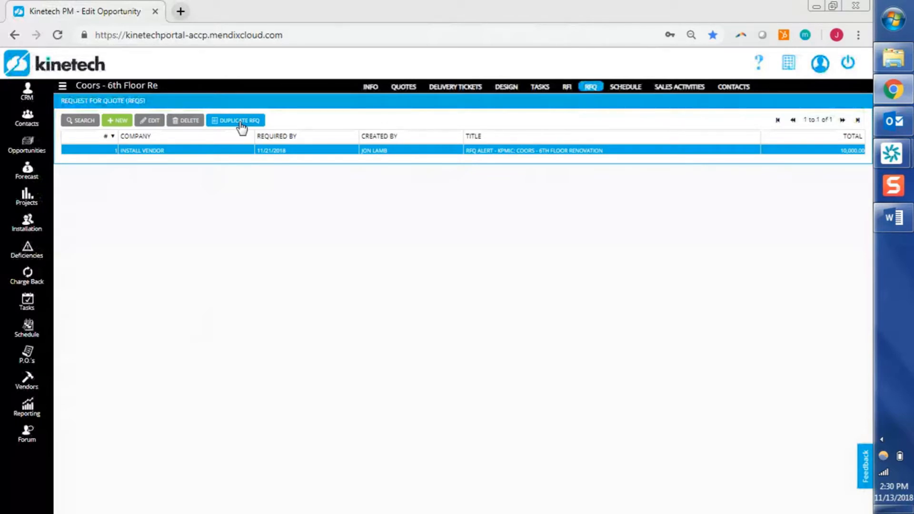
pyautogui.click(240, 122)
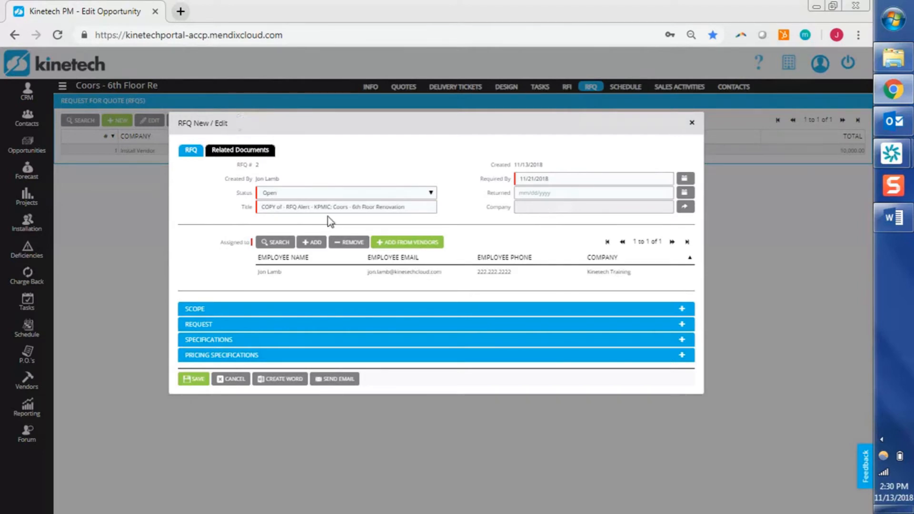
pyautogui.moveTo(286, 208); pyautogui.dragTo(217, 208)
pyautogui.press('BackSpace')
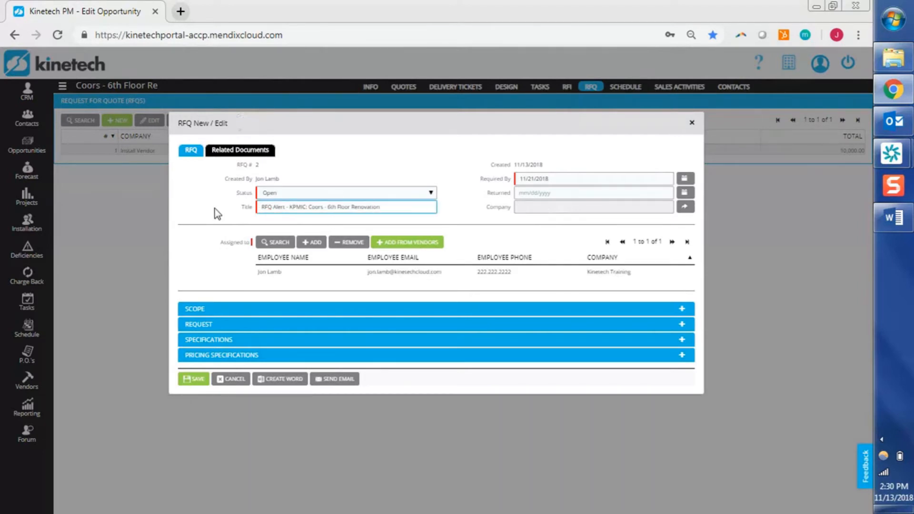
# Set the duplicated RFQ's company to New Vendor and its pricing specifications total to 12000.00, and save it
pyautogui.click(685, 207)
pyautogui.doubleClick(279, 208)
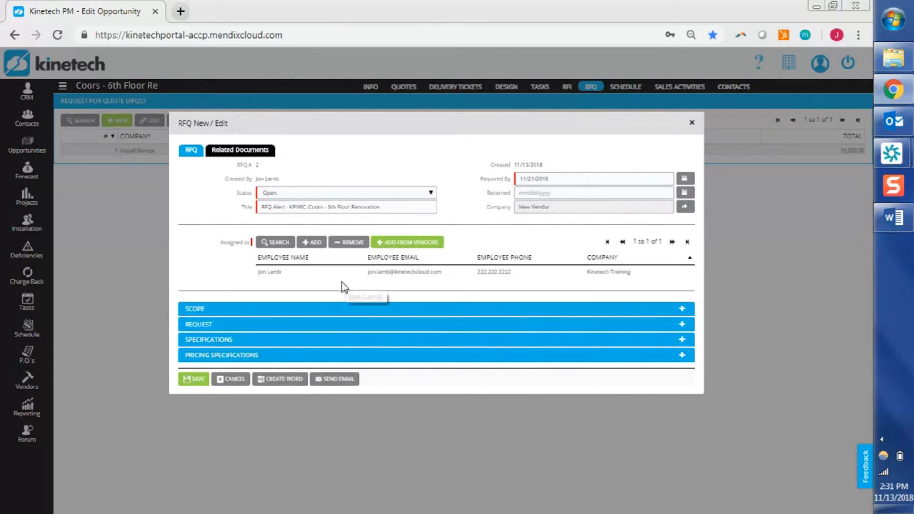
pyautogui.click(329, 275)
pyautogui.click(455, 358)
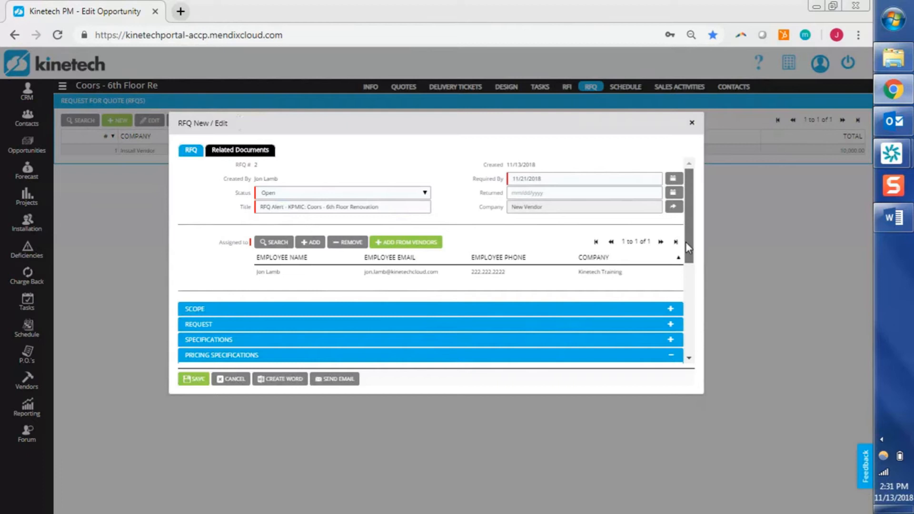
pyautogui.scroll(-5, 685, 241)
pyautogui.click(565, 263)
pyautogui.write('2000.00')
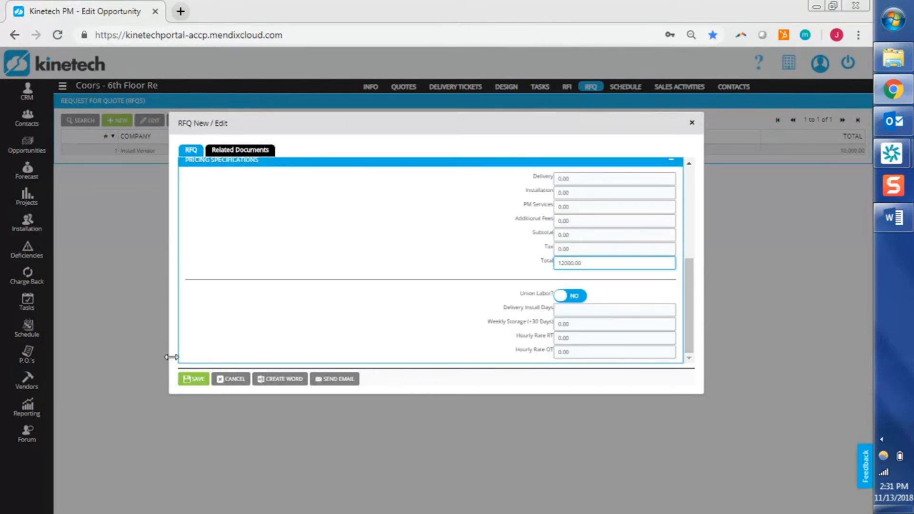
pyautogui.click(192, 379)
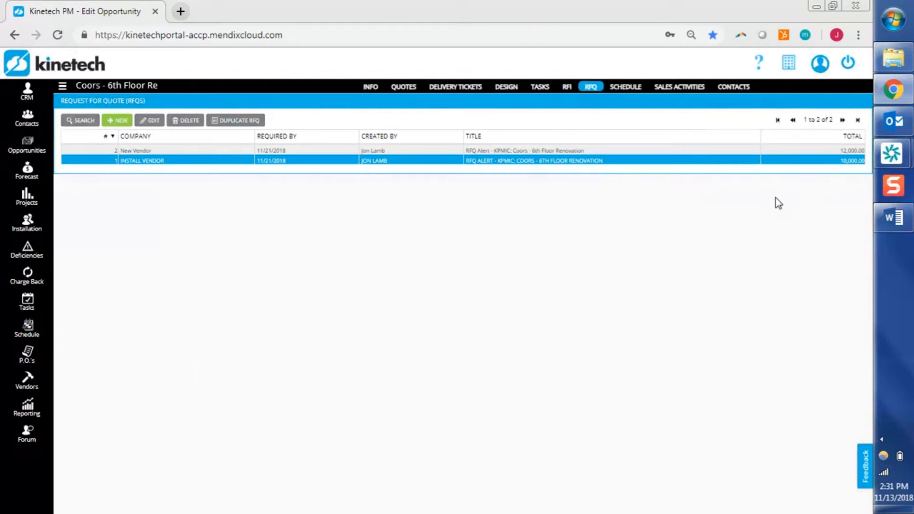
# Create a Word document from the Install Vendor RFQ and look through its pages down to the pricing fields
pyautogui.doubleClick(615, 161)
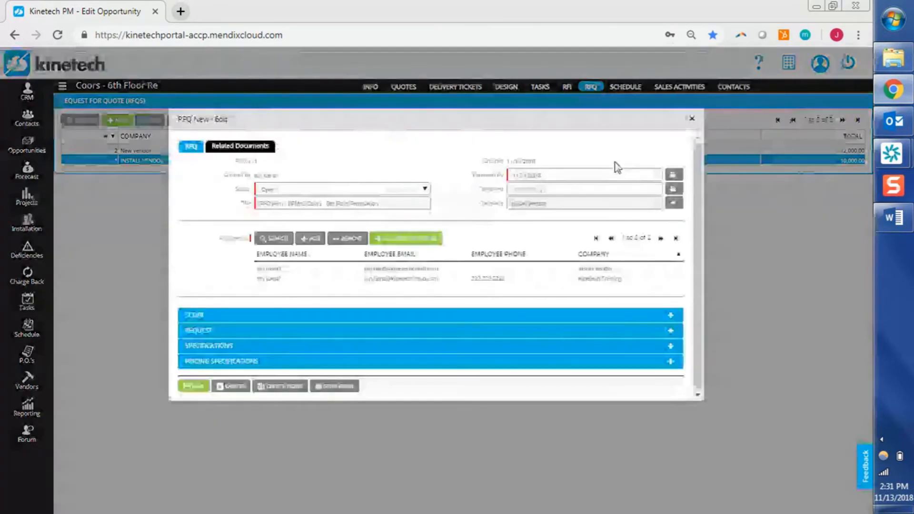
pyautogui.click(293, 388)
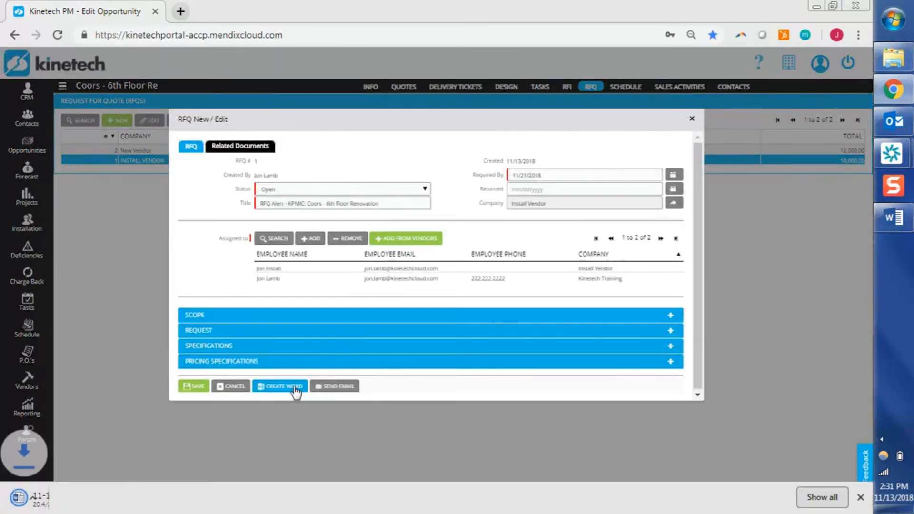
pyautogui.click(76, 500)
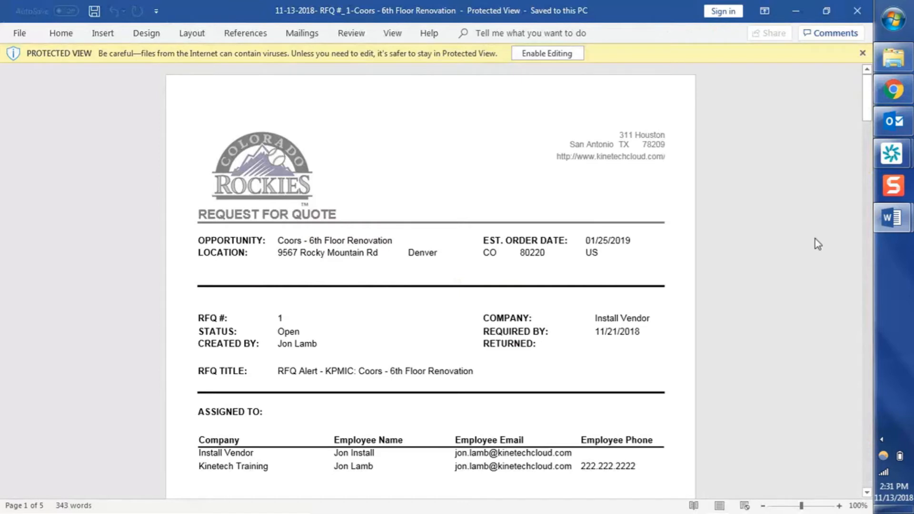
pyautogui.moveTo(868, 110); pyautogui.dragTo(864, 130)
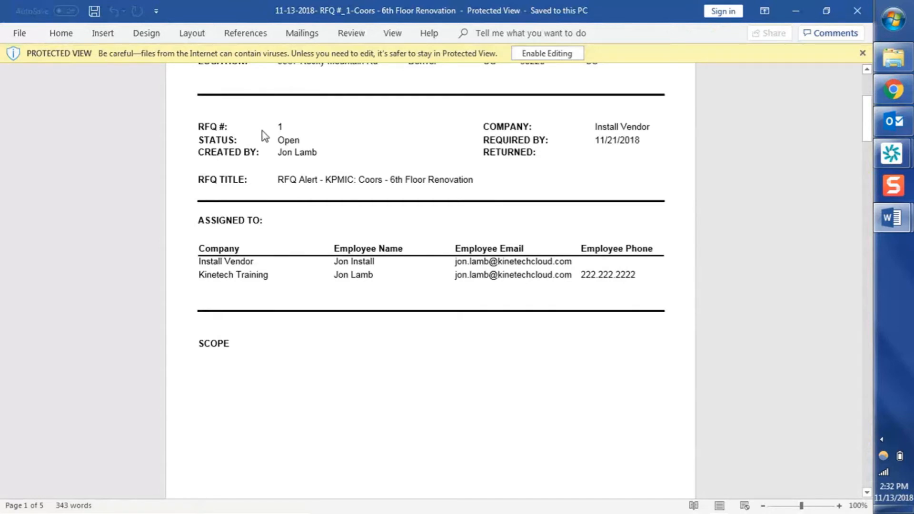
pyautogui.click(631, 139)
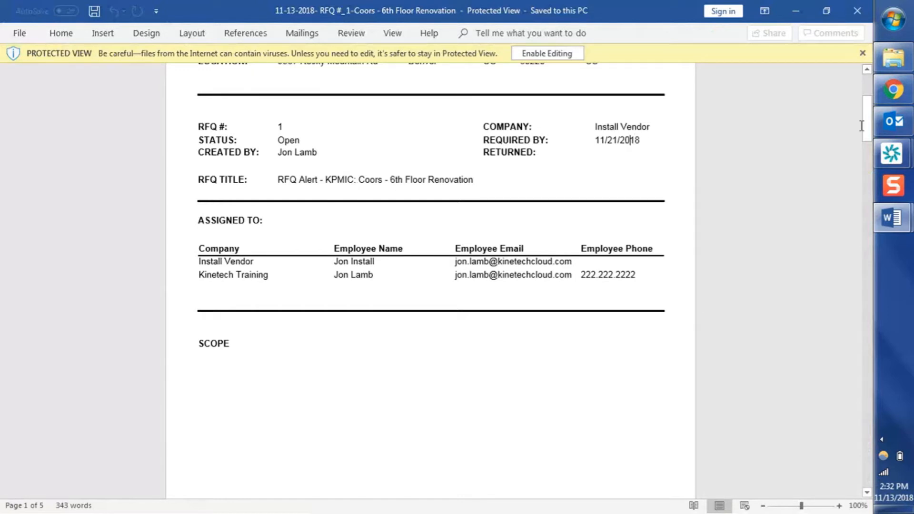
pyautogui.moveTo(866, 124); pyautogui.dragTo(845, 431)
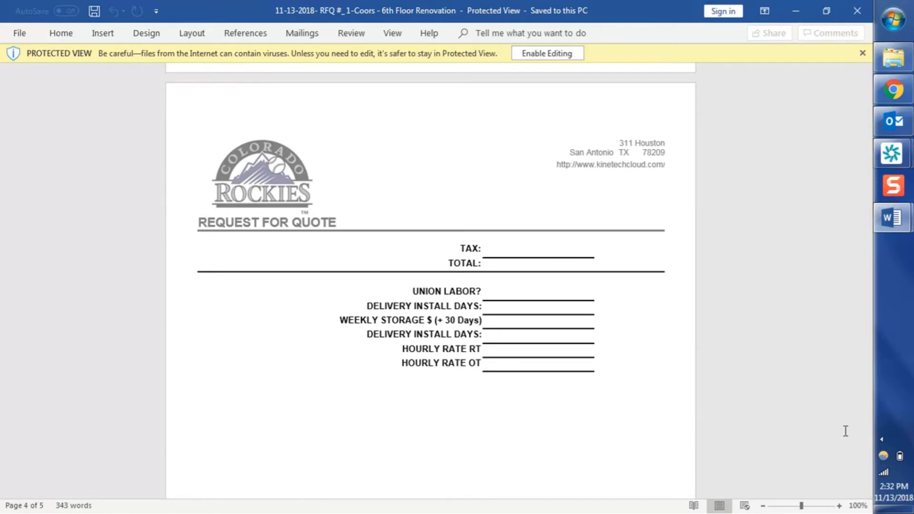
# Switch to the Monthly DP Training_Nov '18 document in Word and check the next agenda item
pyautogui.hotkey('alt', 'Tab')
pyautogui.hotkey('alt', 'Tab')
pyautogui.hotkey('alt', 'shift', 'Tab')
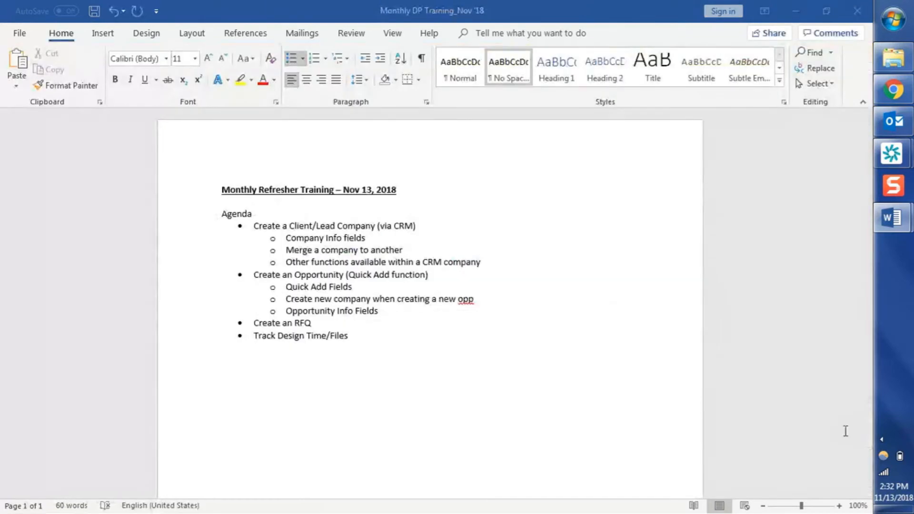
pyautogui.click(372, 341)
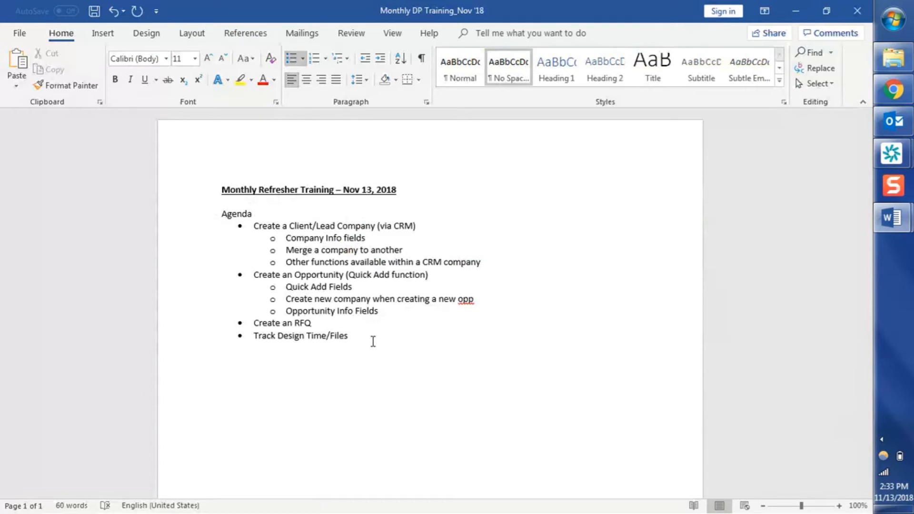
# Return to the Kinetech portal in Chrome, save the open RFQ and go to the opportunity's Design section
pyautogui.hotkey('alt', 'Tab')
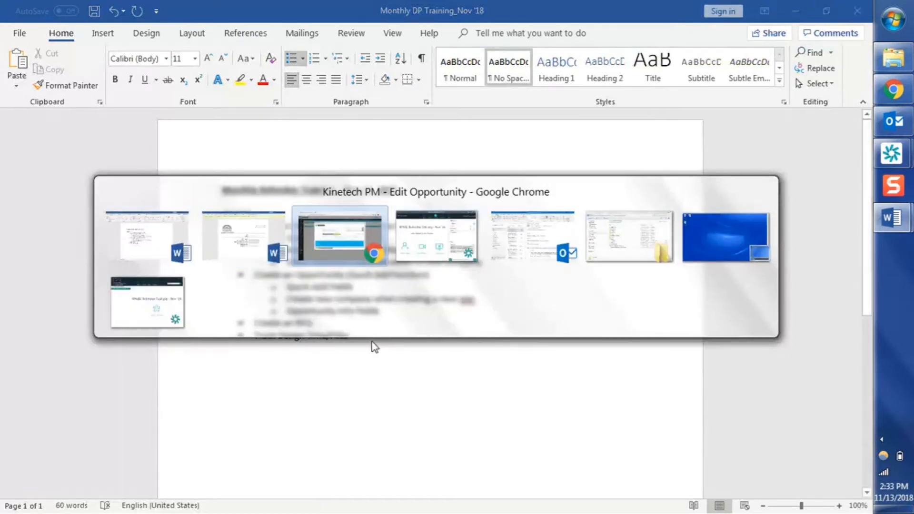
pyautogui.click(202, 388)
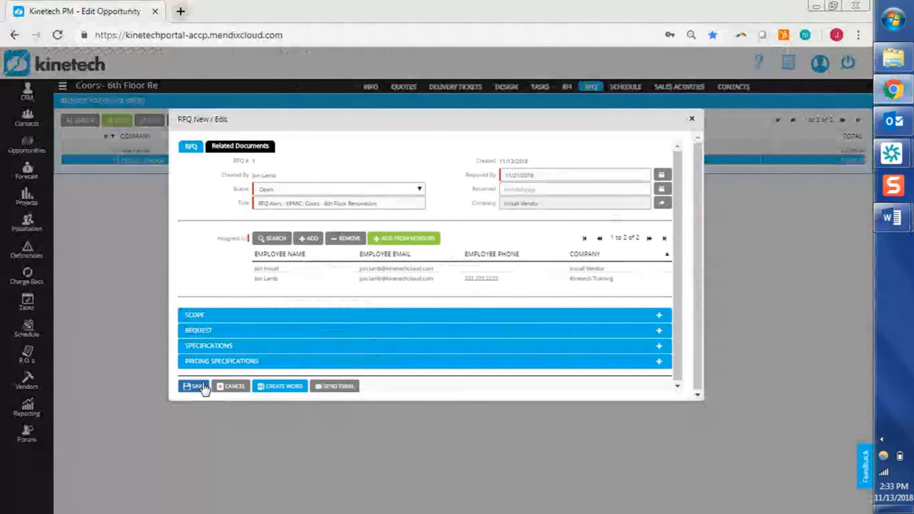
pyautogui.click(506, 87)
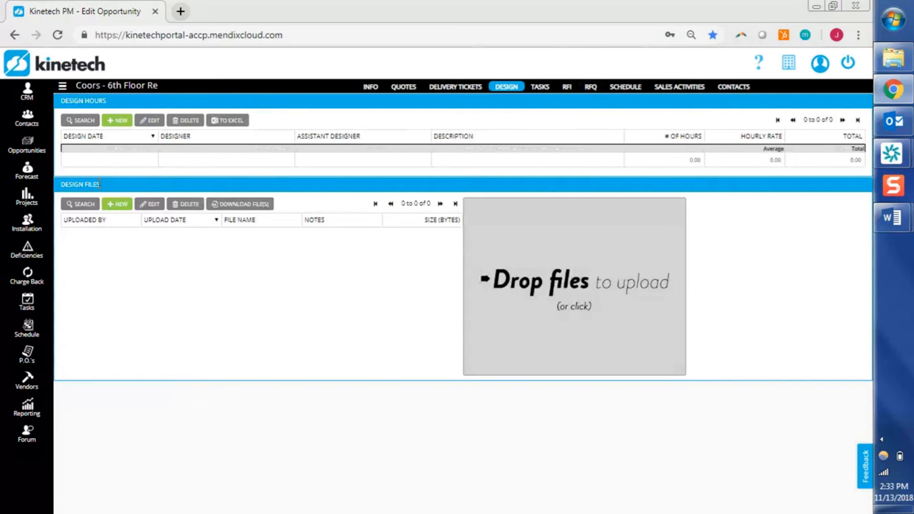
# Upload the Impression--Sunrise-large, La-Promenade-large and Morning-On-The-Seine-2-large images from the Monet folder to the design files
pyautogui.click(546, 254)
pyautogui.click(167, 149)
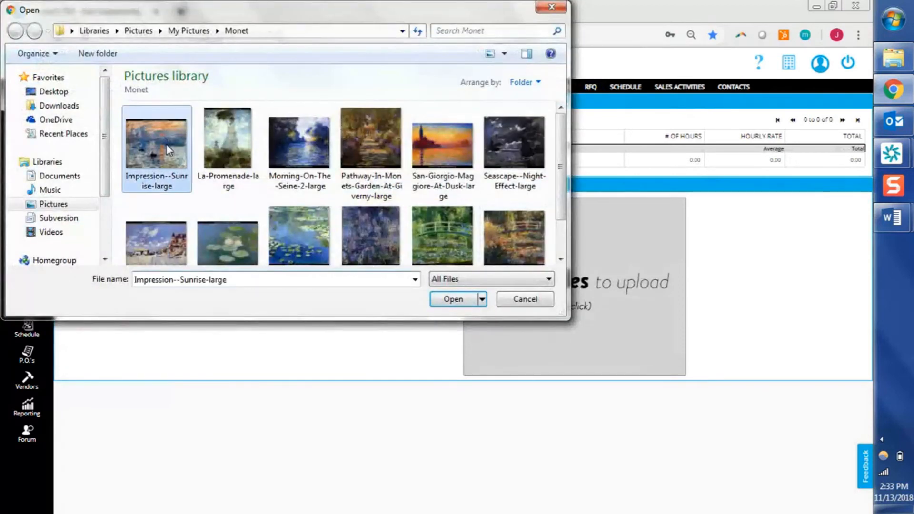
pyautogui.keyDown('shift'); pyautogui.click(308, 160); pyautogui.keyUp('shift')
pyautogui.click(449, 300)
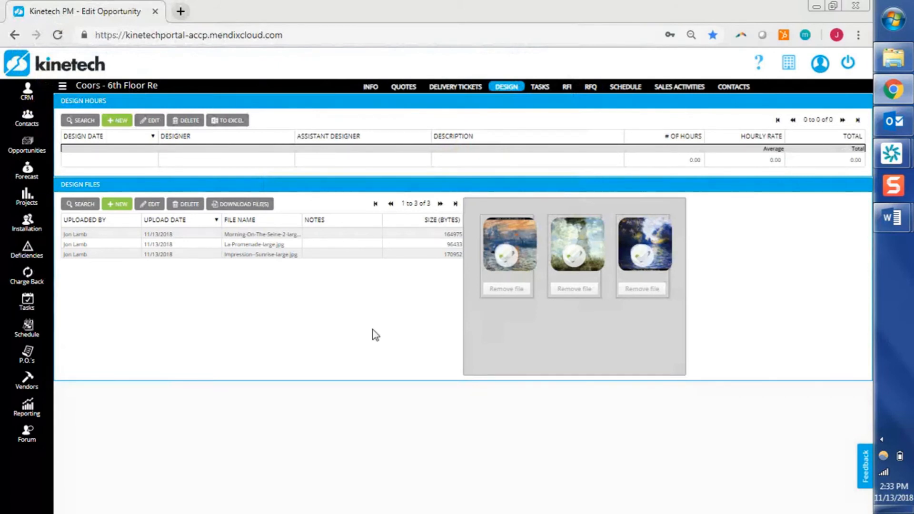
# Add the note "Version 1" to the Morning-On-The-Seine-2-large.jpg design file and save it
pyautogui.click(292, 235)
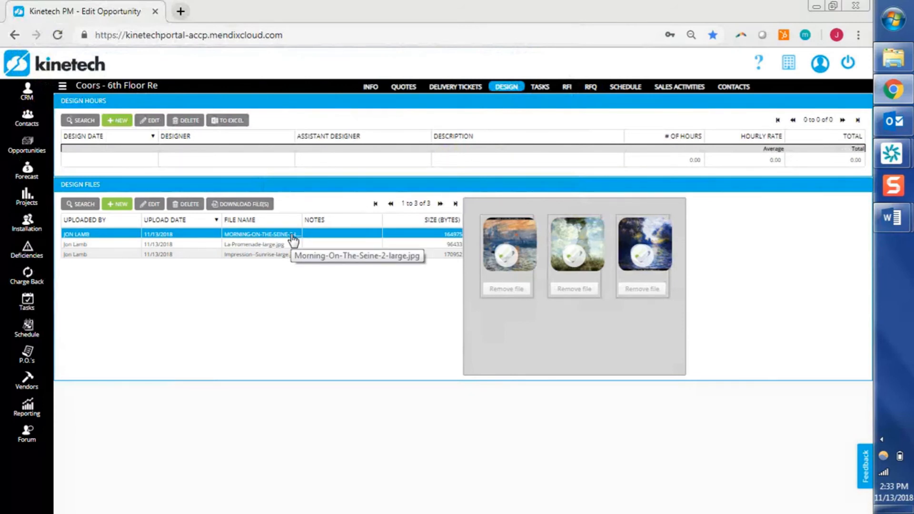
pyautogui.doubleClick(292, 236)
pyautogui.click(426, 261)
pyautogui.write('Version 1')
pyautogui.click(326, 300)
# Add the note "Version 2" to the La-Promenade-large.jpg design file and save it
pyautogui.doubleClick(316, 244)
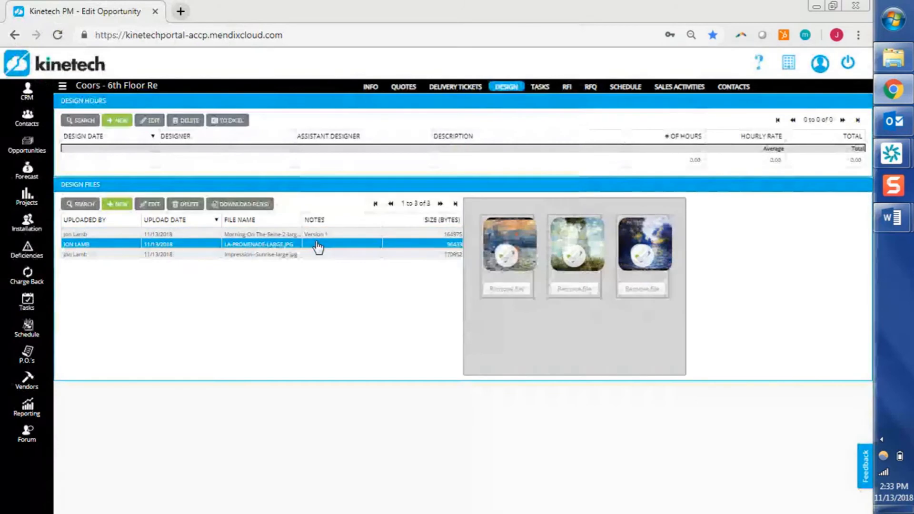
pyautogui.click(413, 268)
pyautogui.write('Version 2')
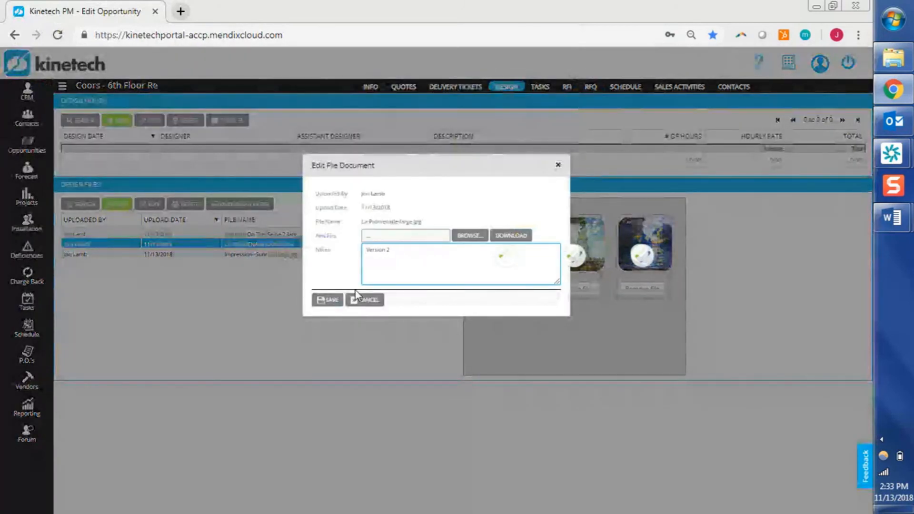
pyautogui.click(327, 300)
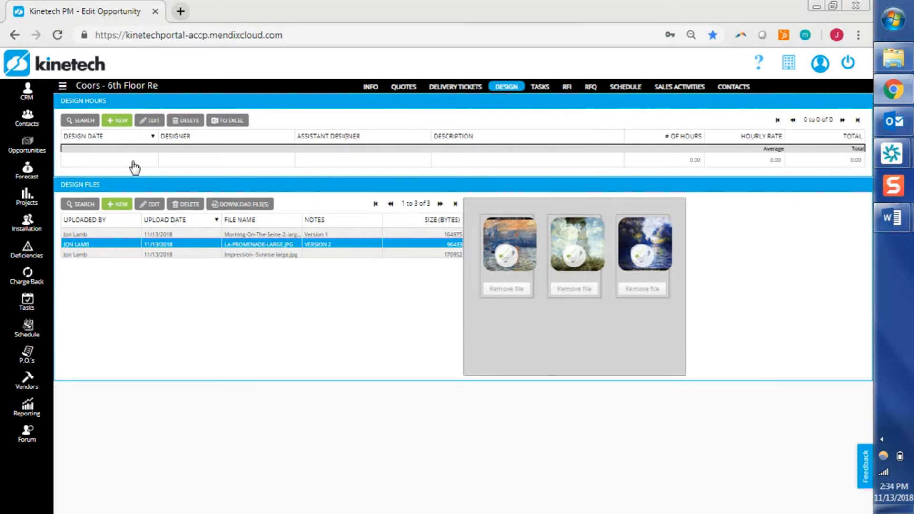
# Start a new design hours entry with the Kinetech Training employee as designer and 11/09/2018 as design date
pyautogui.click(119, 123)
pyautogui.click(402, 195)
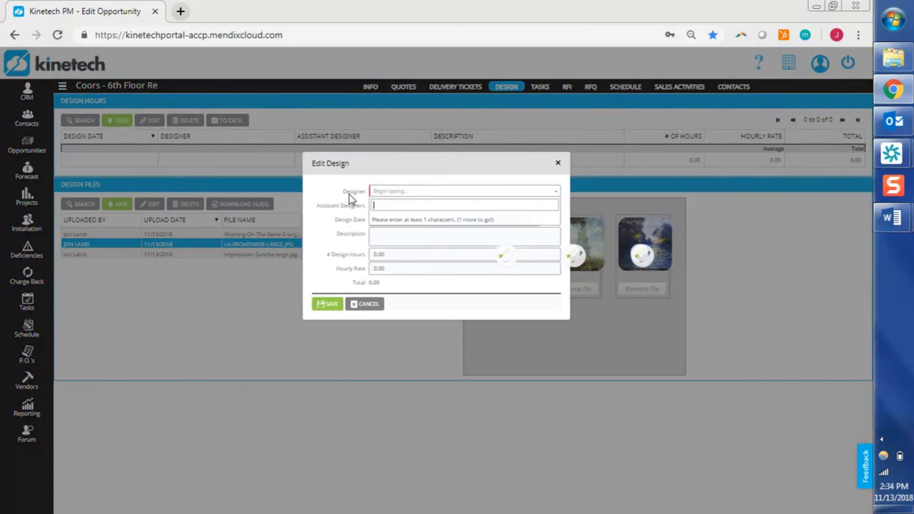
pyautogui.write('jon')
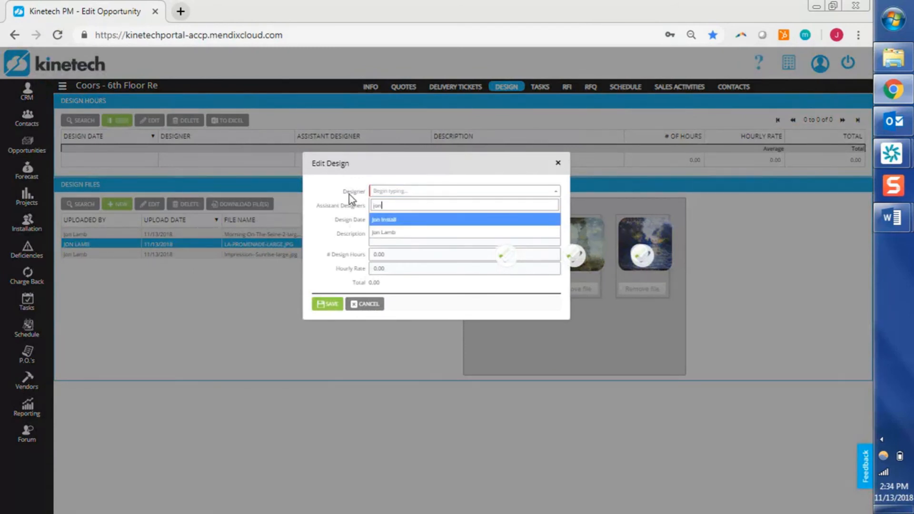
pyautogui.click(392, 233)
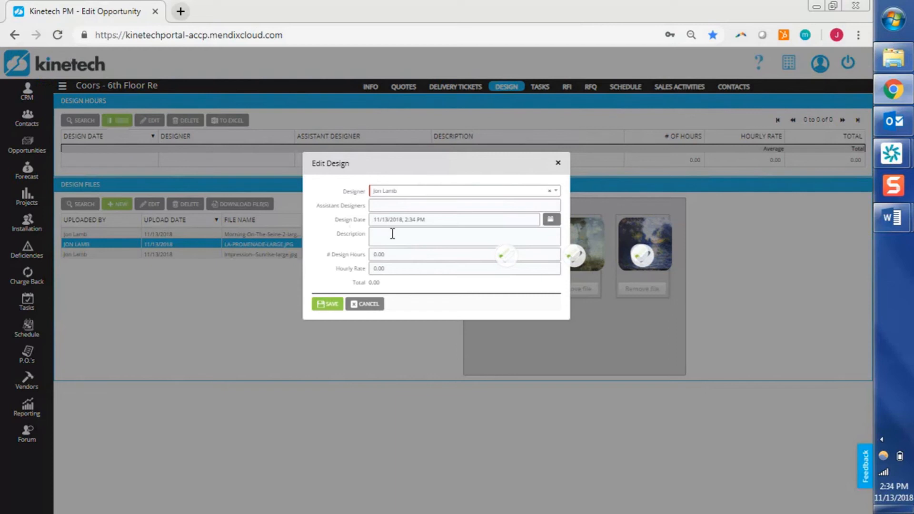
pyautogui.click(385, 205)
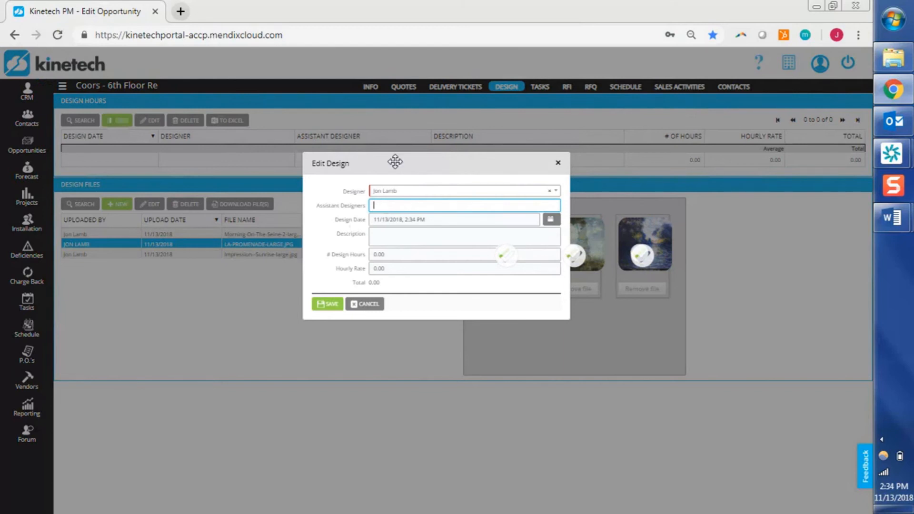
pyautogui.moveTo(394, 161); pyautogui.dragTo(290, 162)
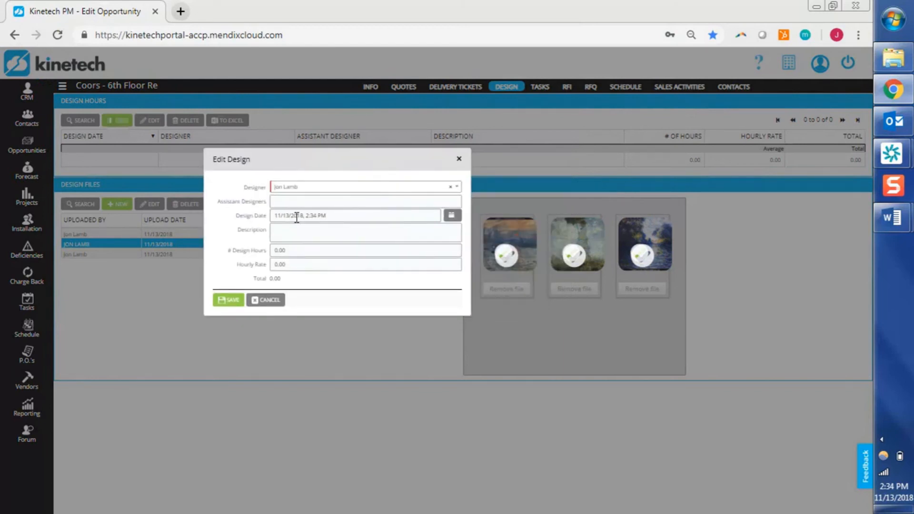
pyautogui.click(452, 218)
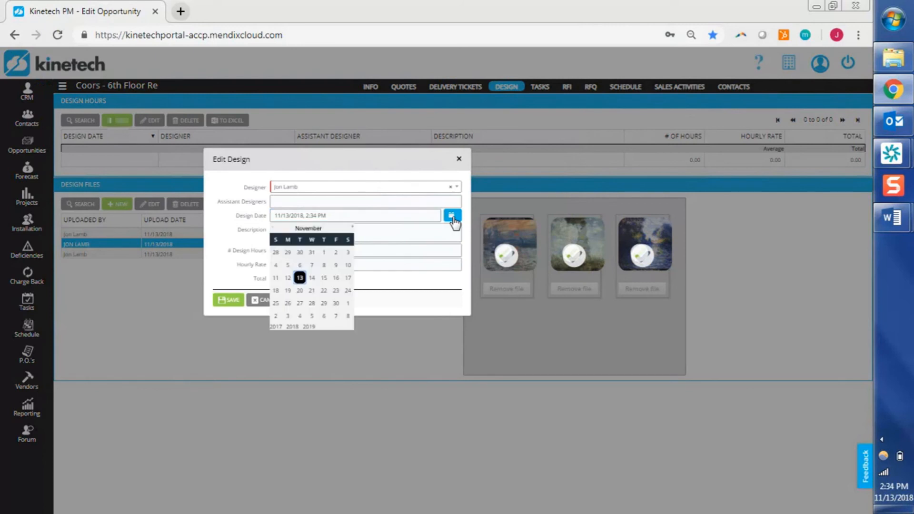
pyautogui.click(335, 265)
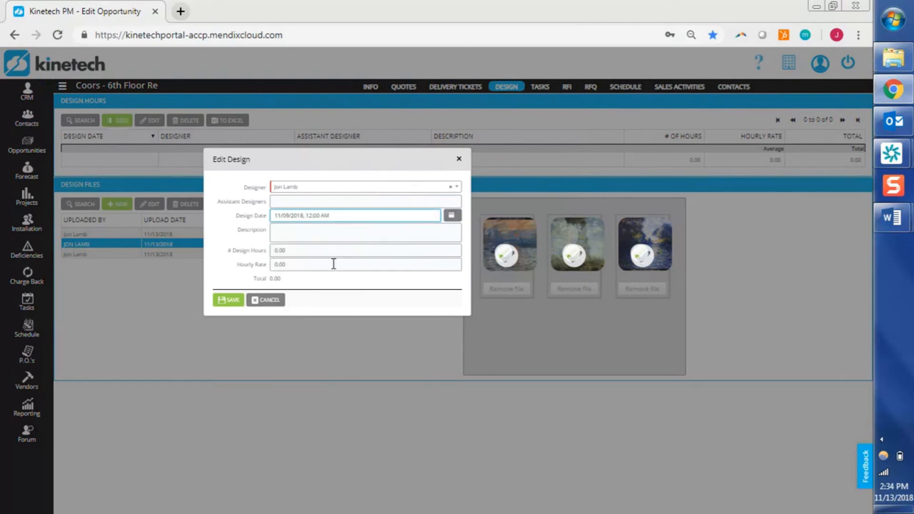
# Enter 8 design hours at an hourly rate of 125 and save the design hours entry
pyautogui.click(303, 236)
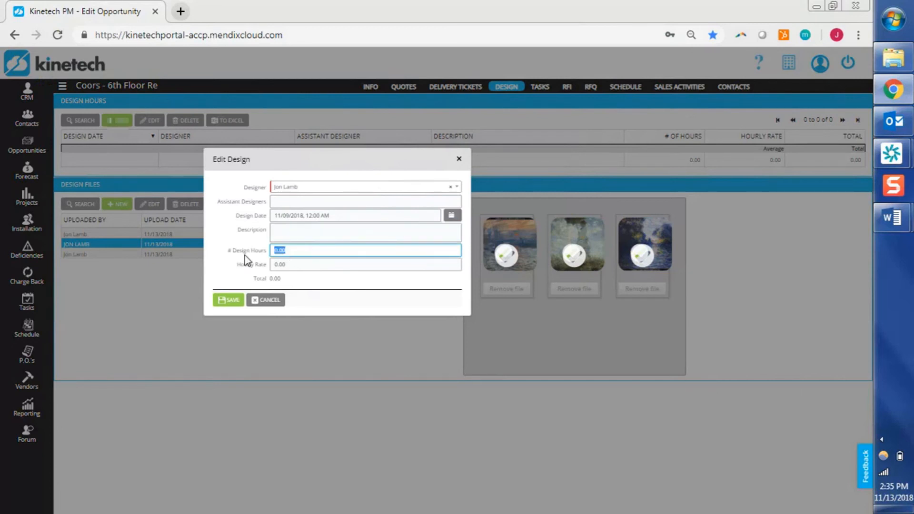
pyautogui.write('8')
pyautogui.press('Tab')
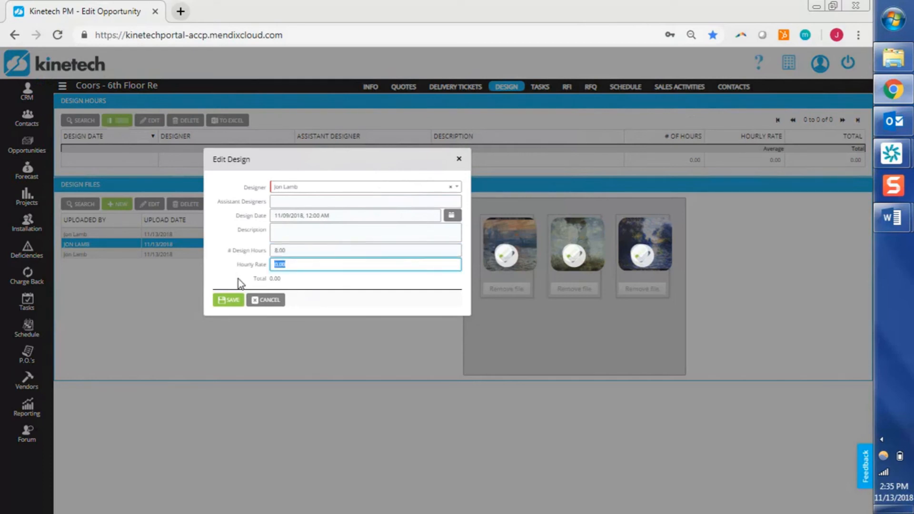
pyautogui.write('125')
pyautogui.press('Tab')
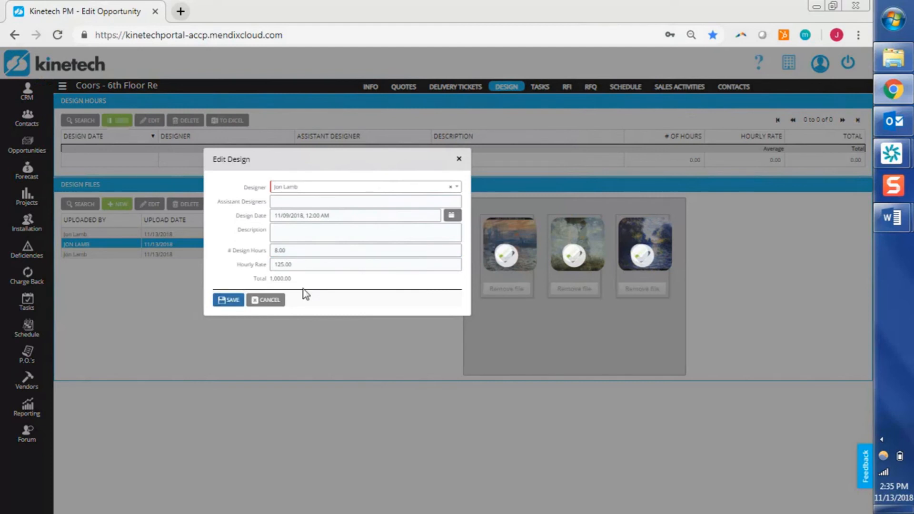
pyautogui.click(228, 300)
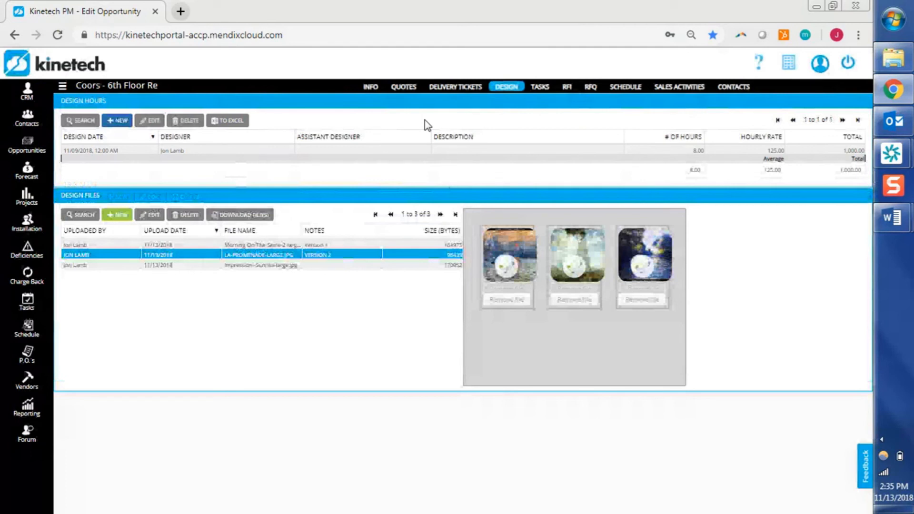
# Review all design time entries in the My Company settings and show their search filters, including the design date range
pyautogui.click(786, 64)
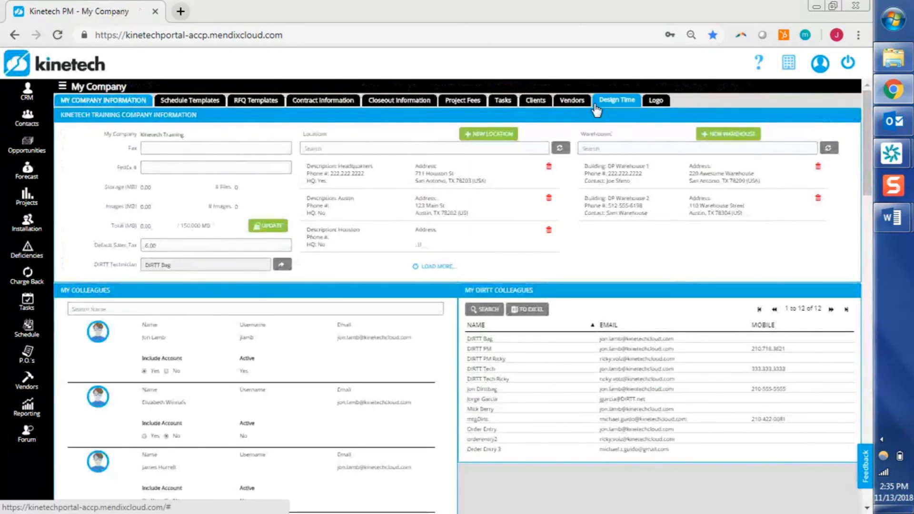
pyautogui.click(596, 106)
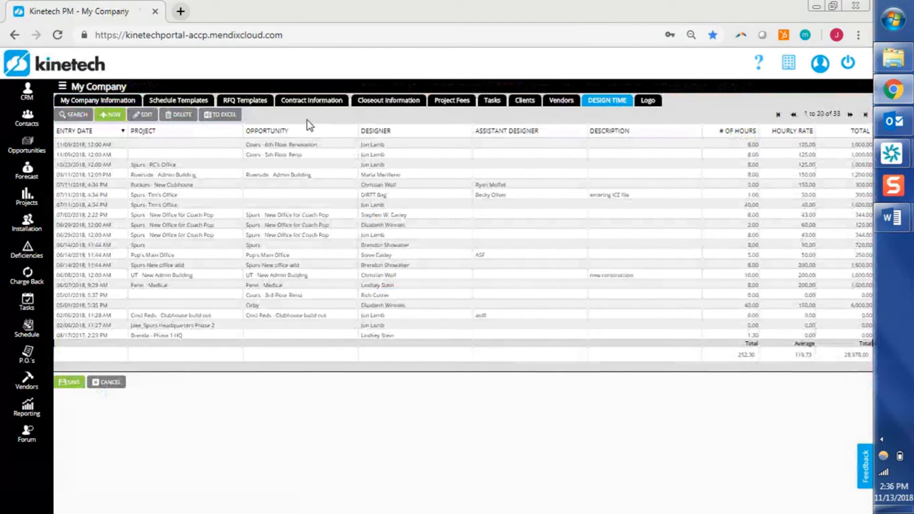
pyautogui.click(67, 116)
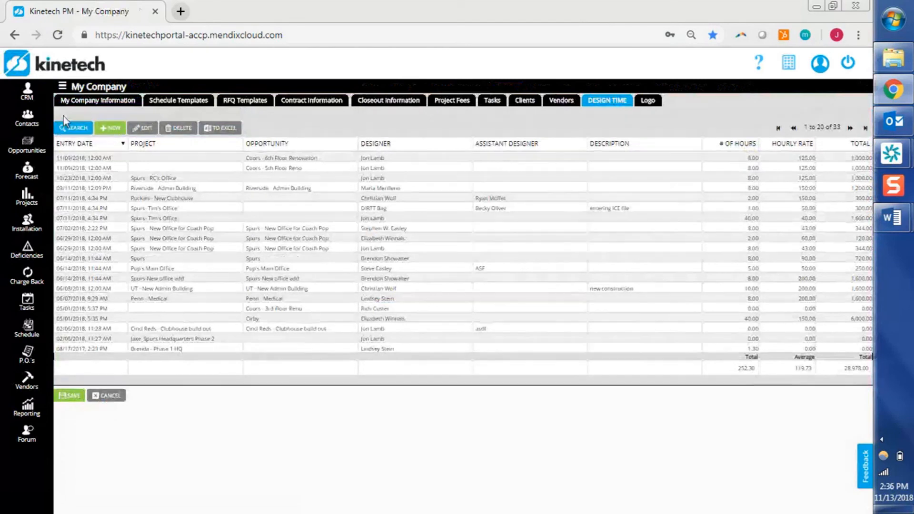
pyautogui.click(595, 141)
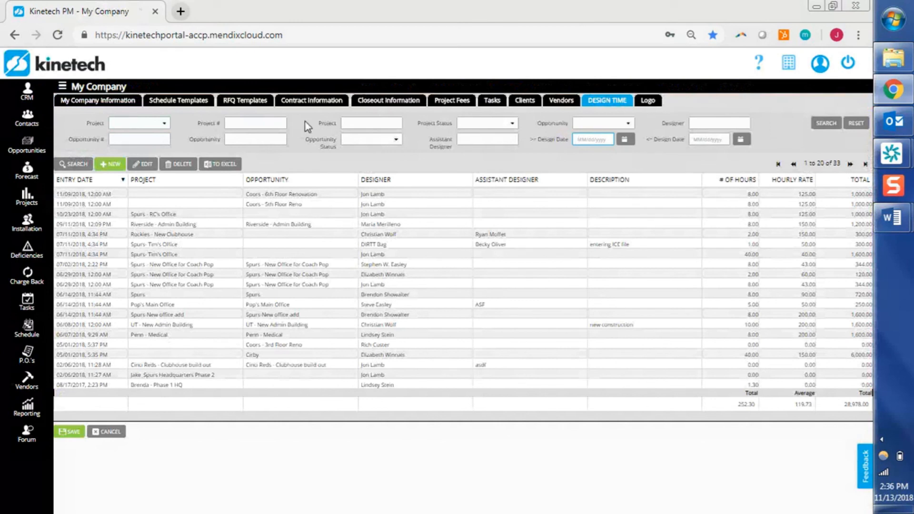
# View the company's RFQ templates, then return to the general company information
pyautogui.click(257, 107)
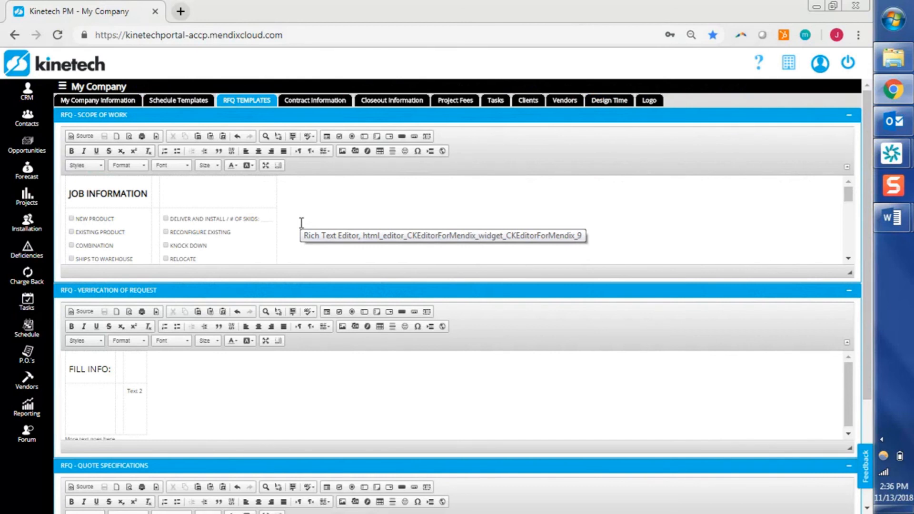
pyautogui.click(112, 101)
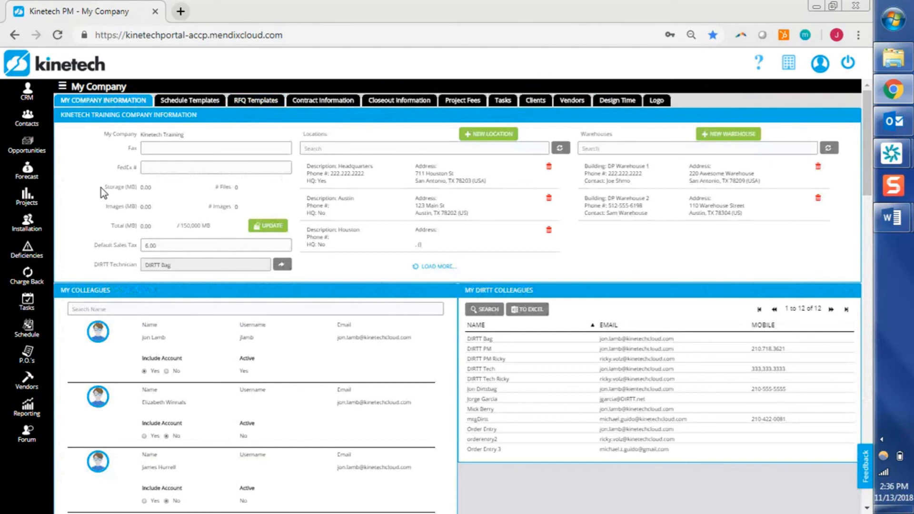
# Switch to the Amazon Chime meeting window and show the additional meeting options
pyautogui.hotkey('alt', 'Tab')
pyautogui.hotkey('alt', 'Tab')
pyautogui.hotkey('alt', 'Tab')
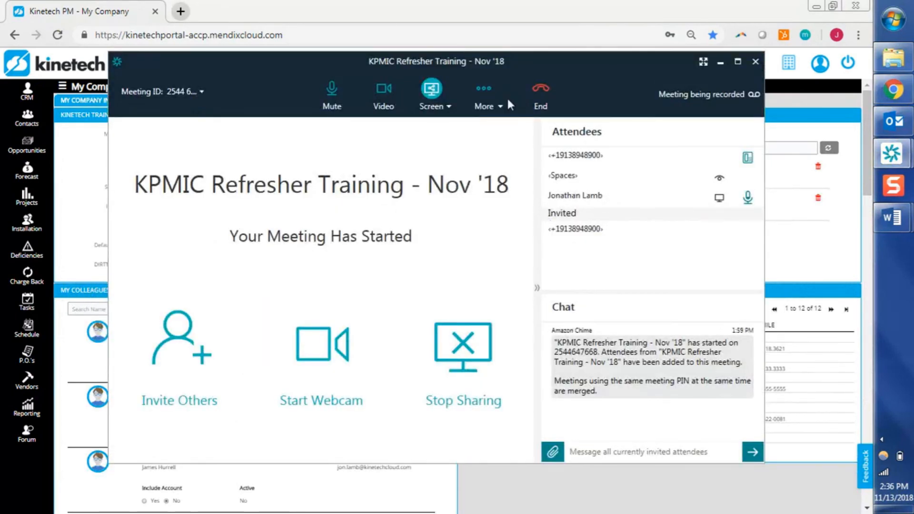
pyautogui.click(497, 110)
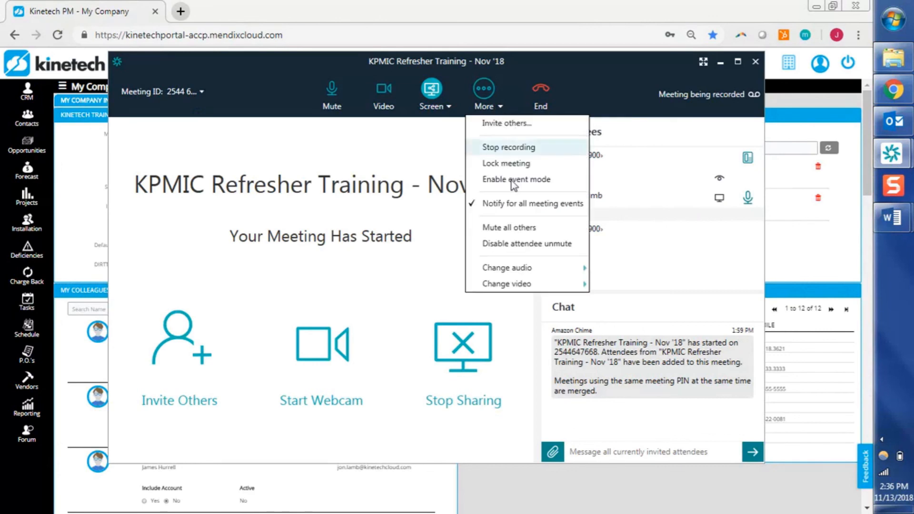